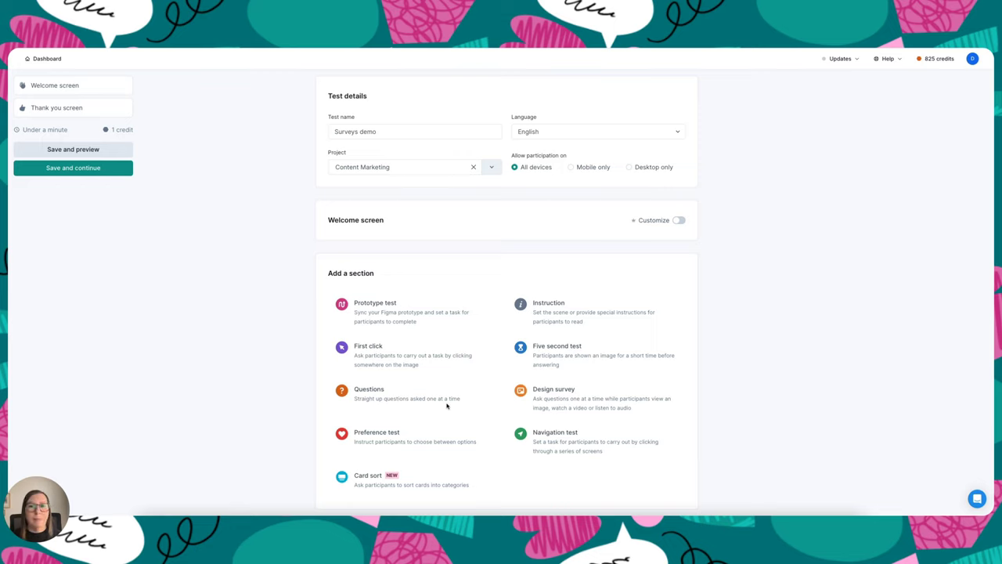
- Add a Design survey section, upload Pricing-page.png as its design, and check the image in the preview
click(567, 400)
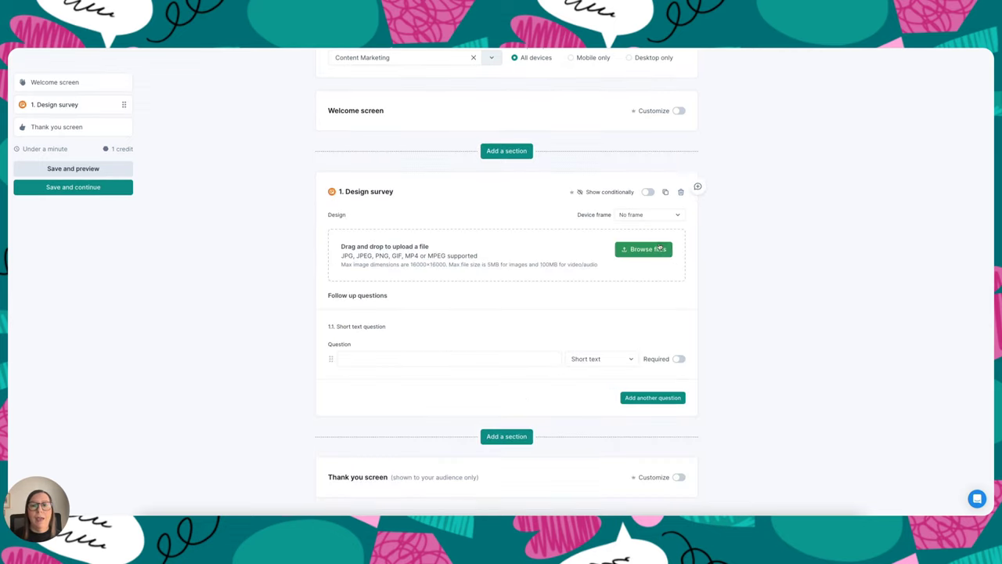
click(643, 249)
double_click(370, 211)
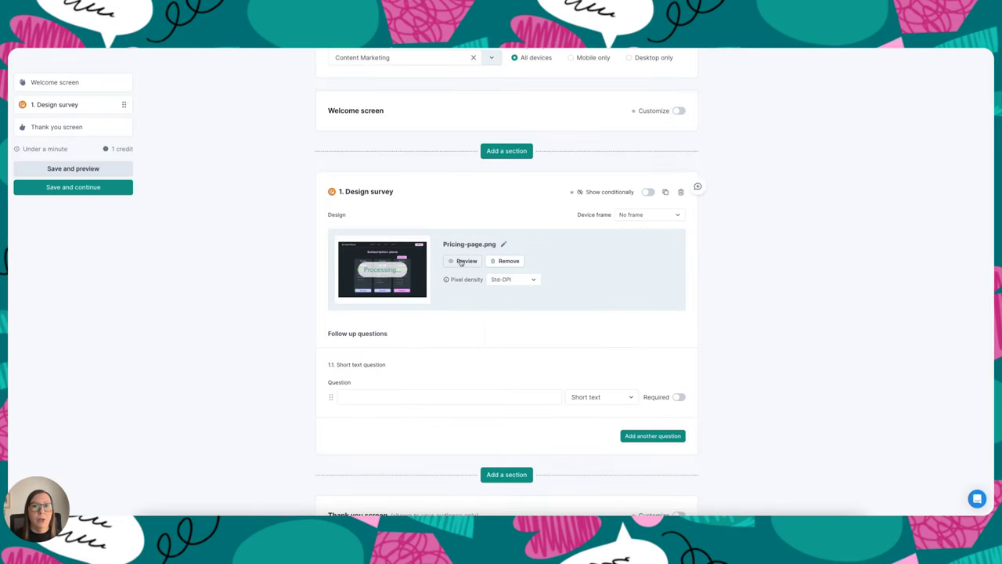
click(463, 260)
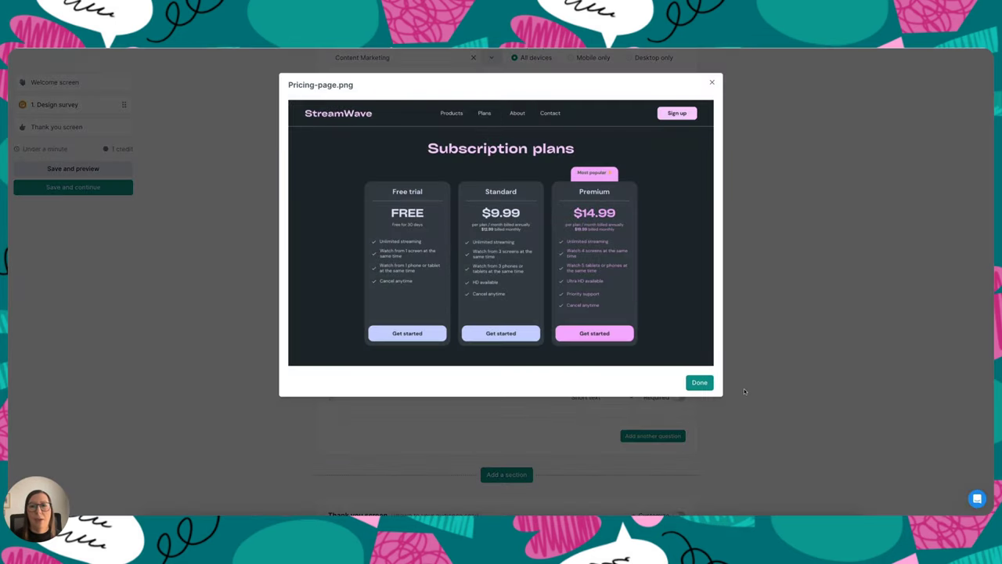
click(699, 382)
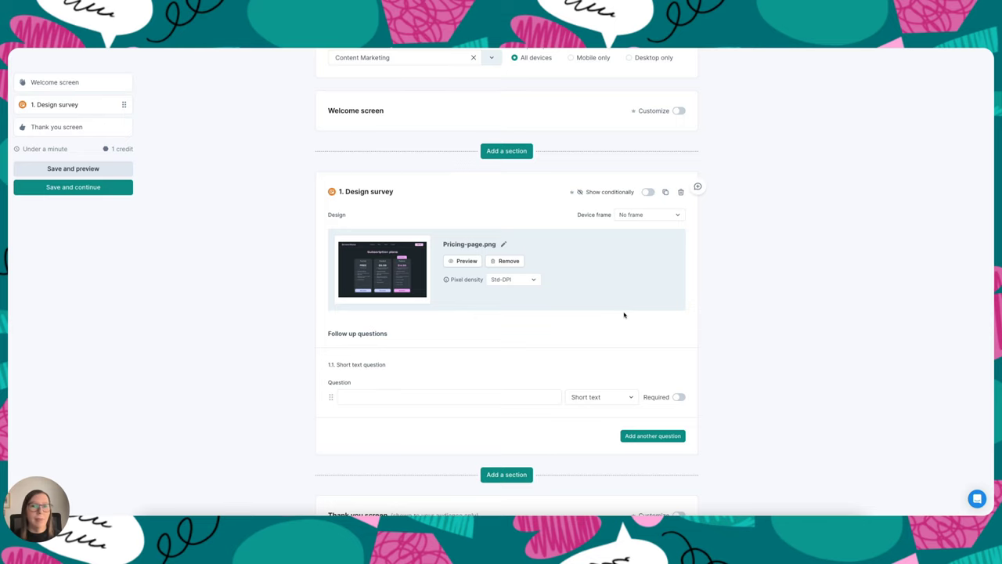
- Write the first follow-up question "What do you think this page is for?" and make it a Long text question
scroll(624, 315, down, 1)
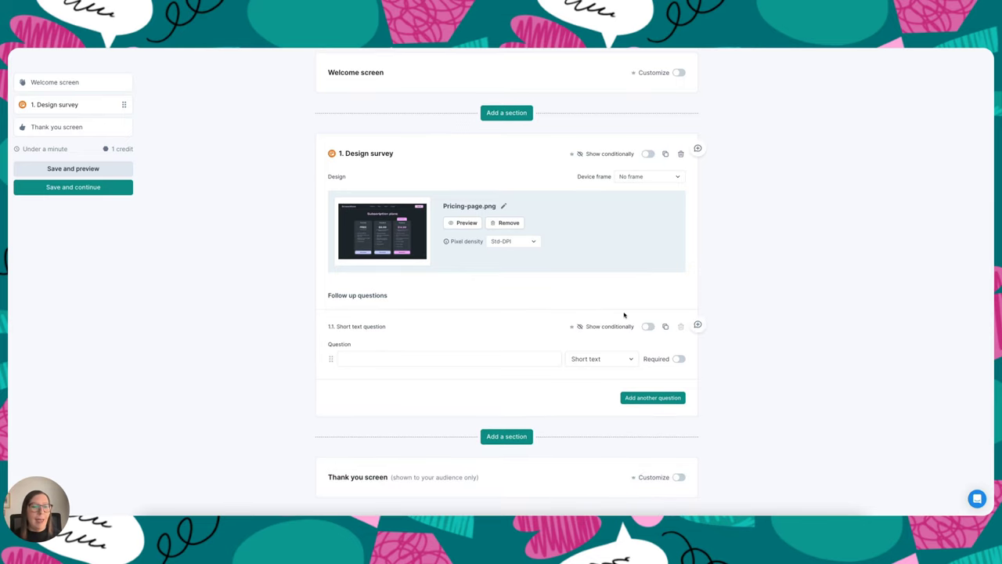
click(468, 359)
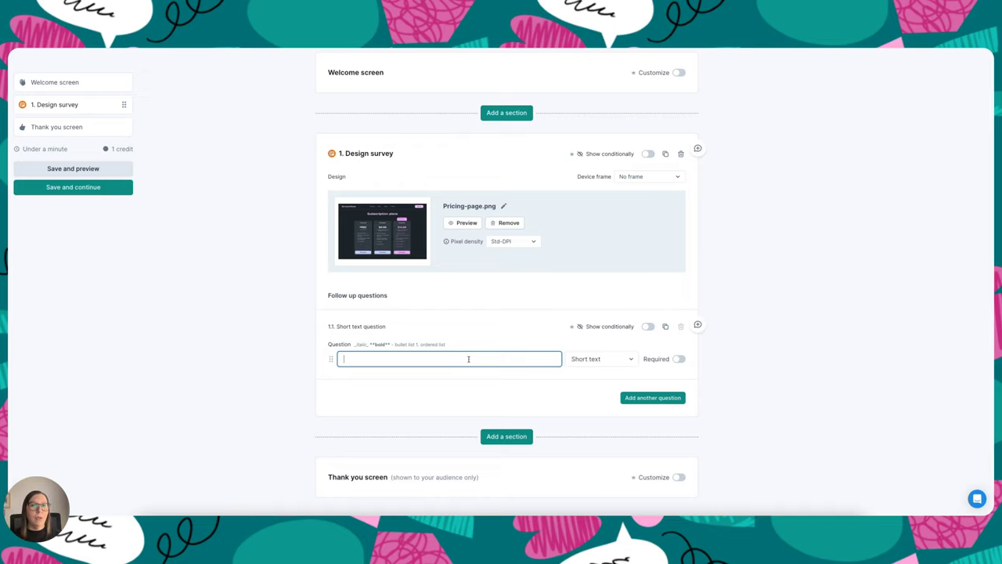
text(Wha)
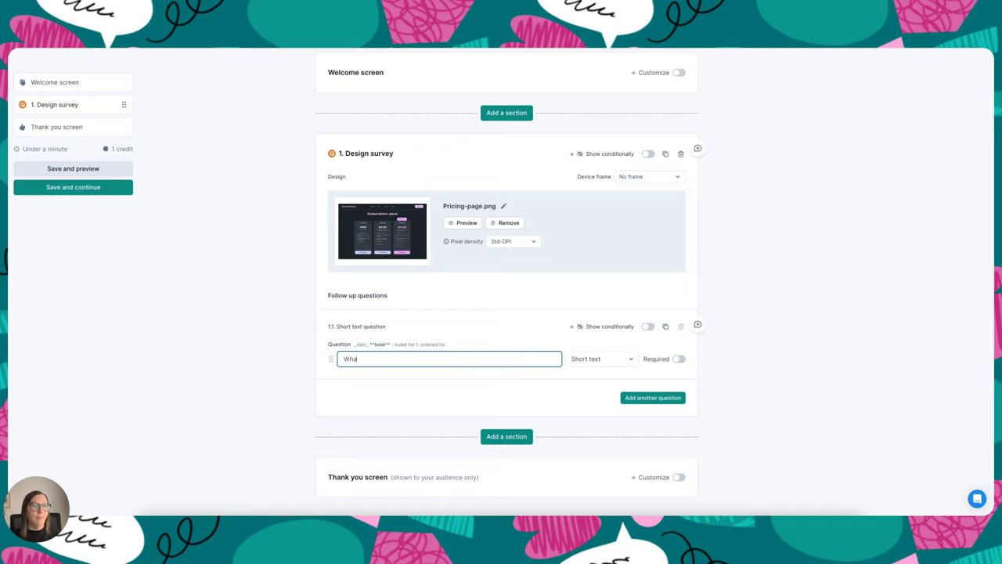
text(t do you think this page is for?)
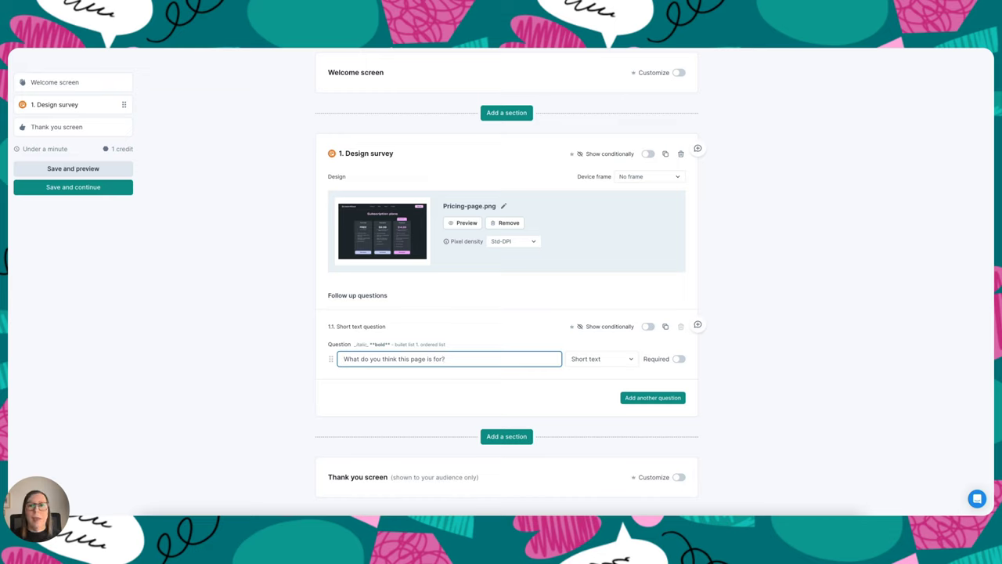
click(617, 360)
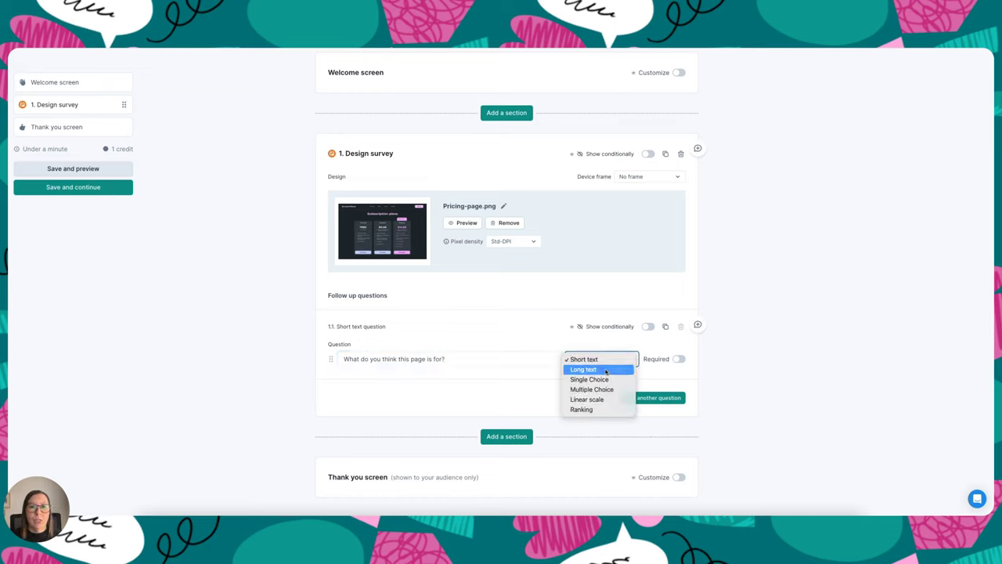
click(605, 370)
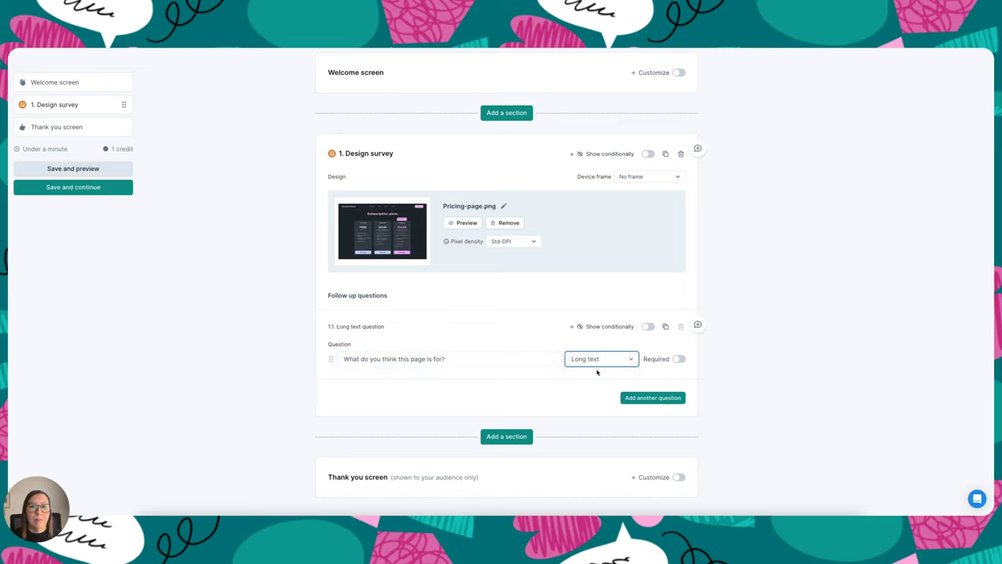
- Add a second follow-up question, "Is there anything you find confusing?", with the Long text answer type
click(649, 398)
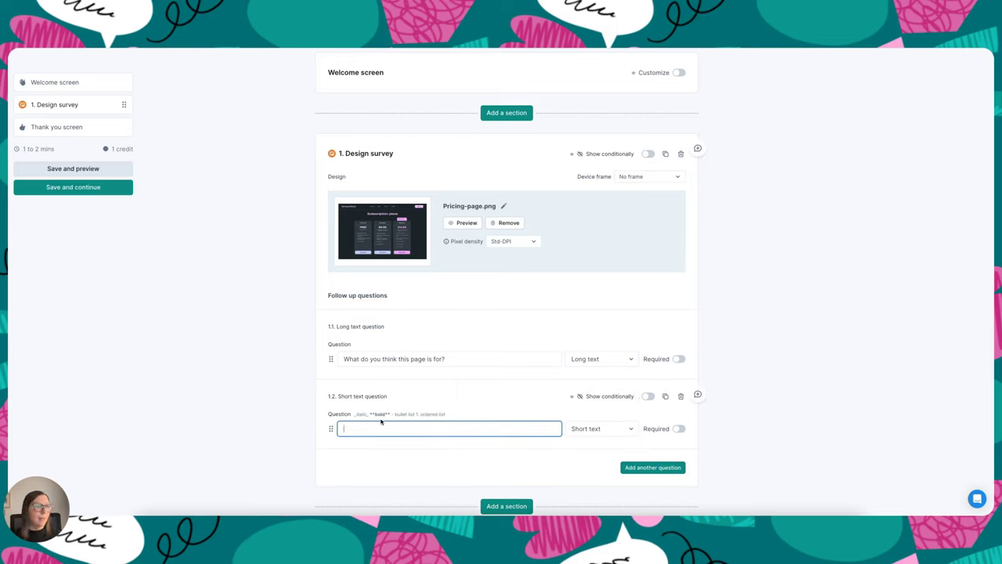
text(Is there anyt)
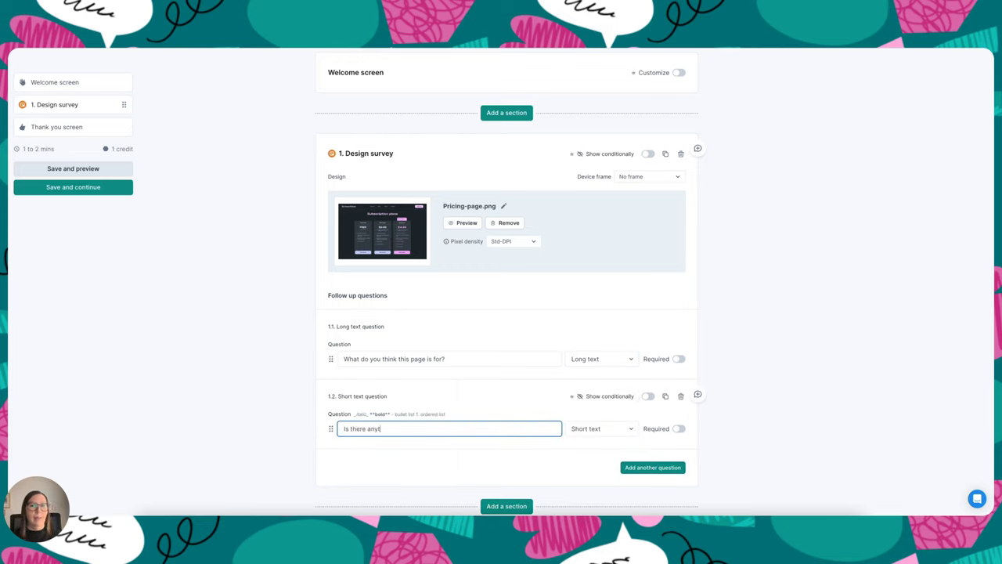
text(hing you find confusing?)
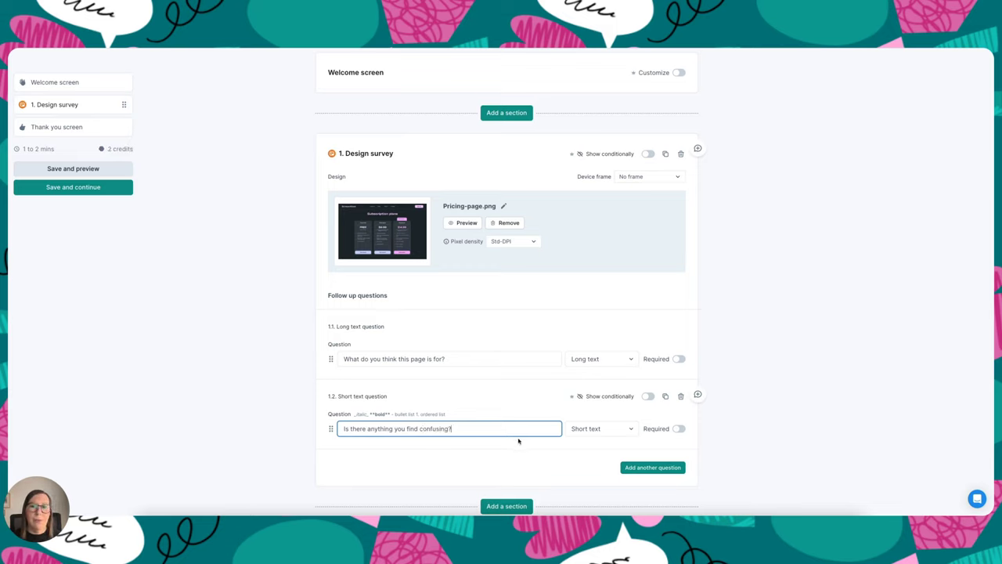
click(601, 430)
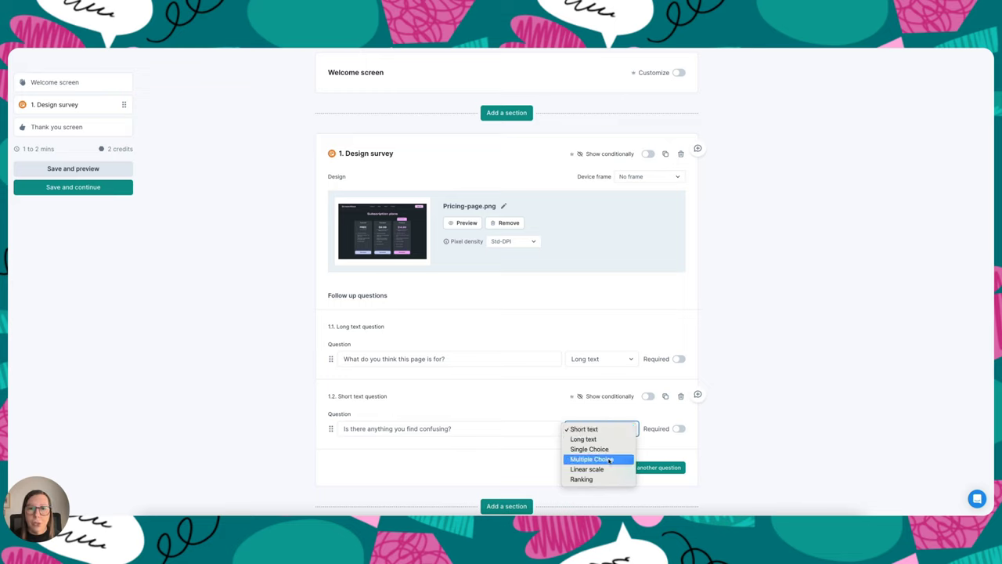
click(601, 440)
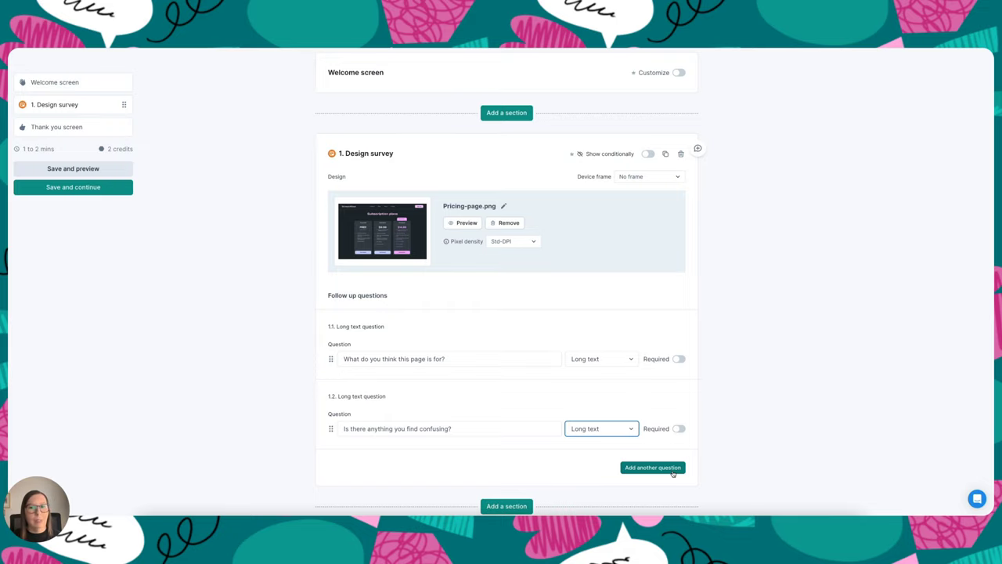
- Add a Questions section after the design survey and enter "Do you subscribe to a streaming service?" as its first question
scroll(515, 444, down, 2)
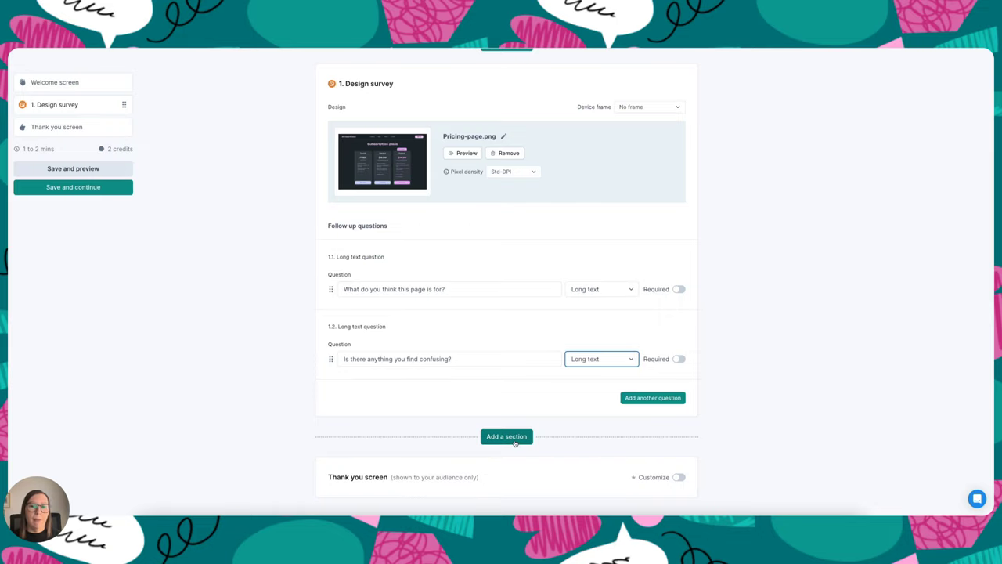
click(508, 438)
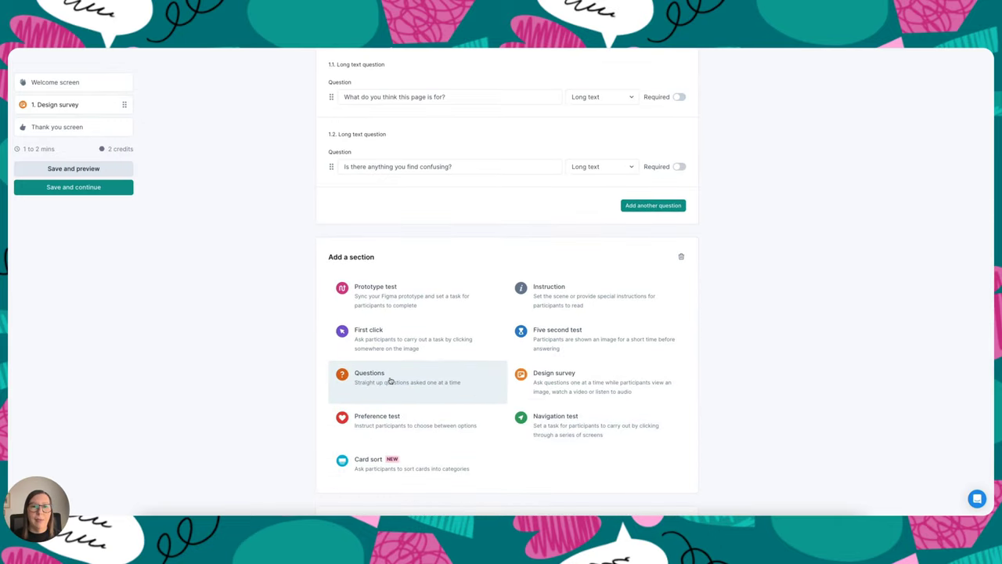
click(389, 381)
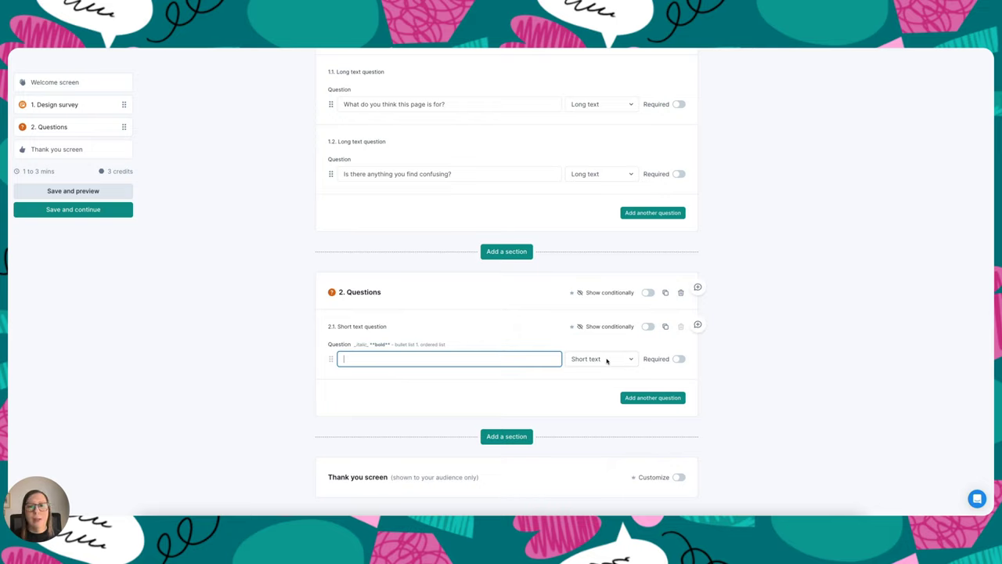
click(606, 361)
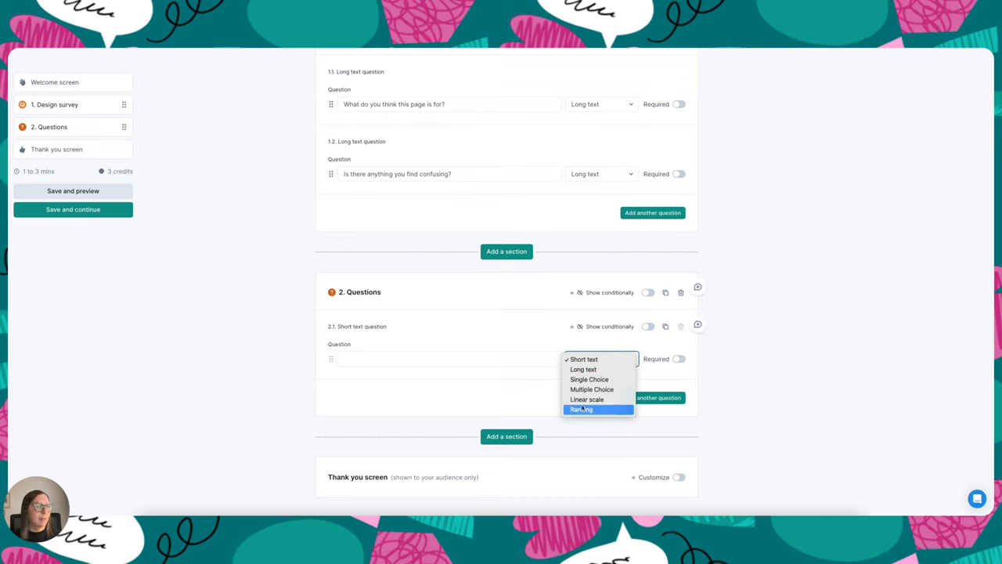
click(425, 381)
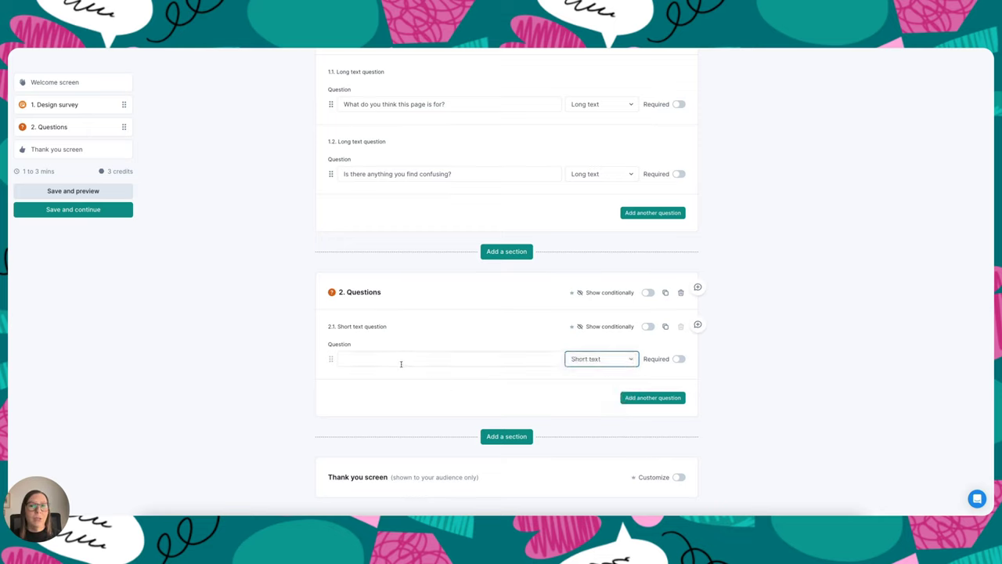
click(401, 360)
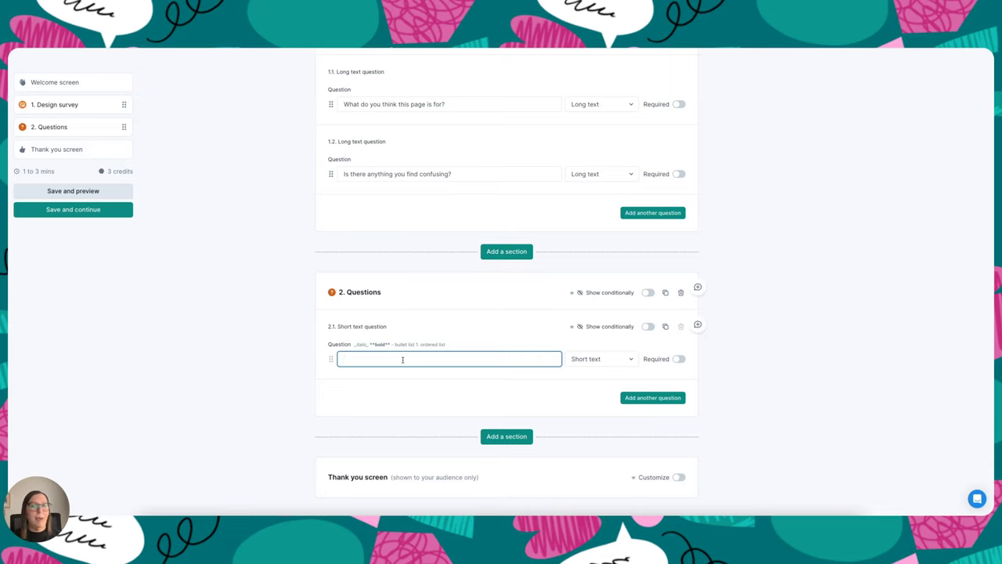
text(Do you subscribe to a streaming service?)
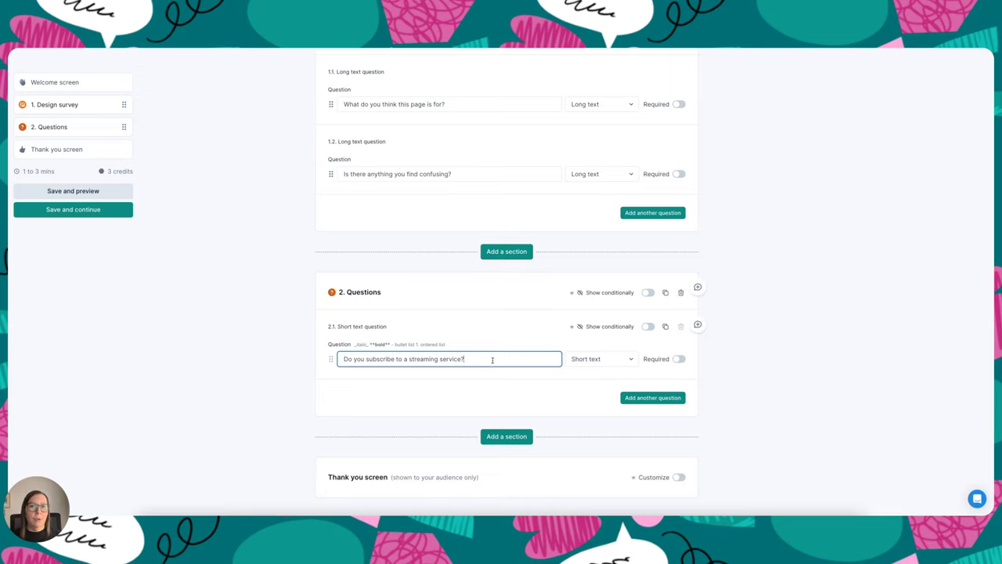
- Make the streaming subscription question a required Single Choice question with the choices Yes and No
click(591, 360)
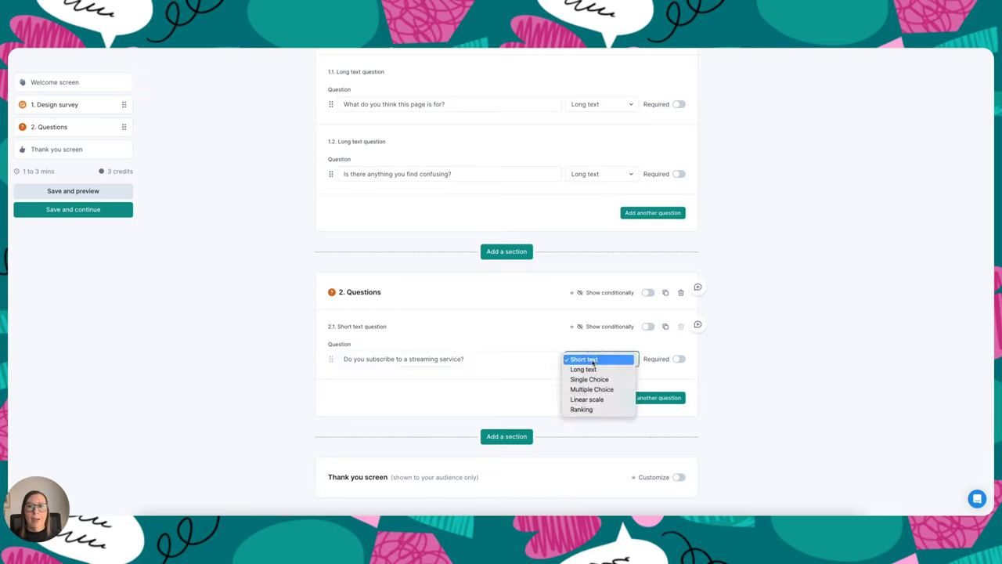
click(589, 379)
click(393, 394)
text(Yes)
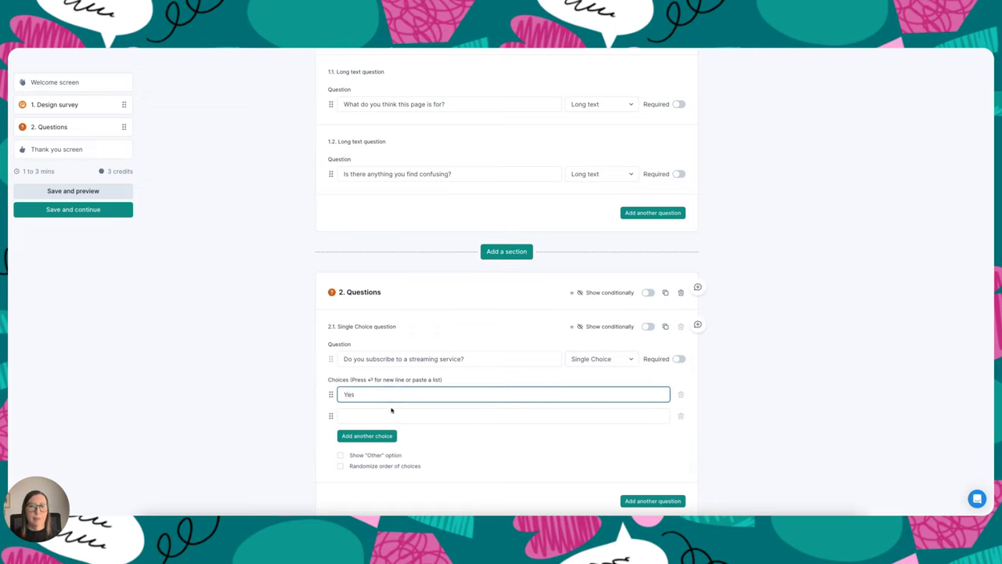
click(392, 413)
text(No)
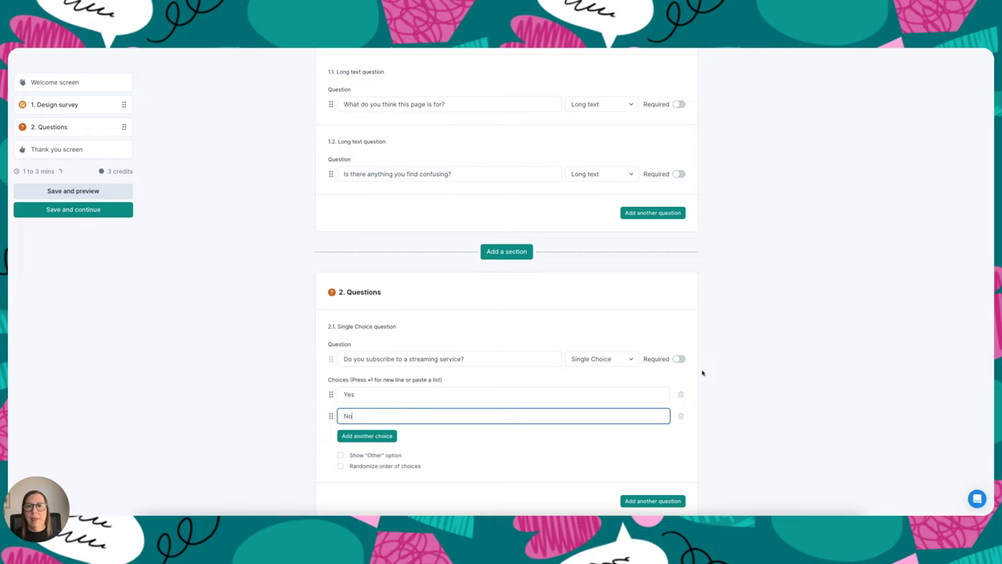
click(680, 358)
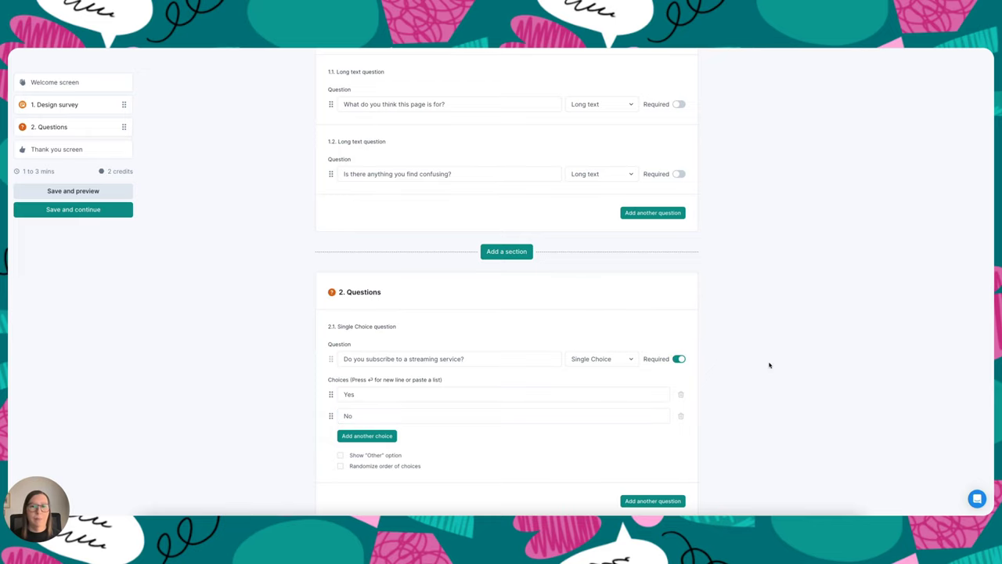
- Add another question to the Questions section, shown only if the answer to question 2.1 is Yes
scroll(752, 376, down, 2)
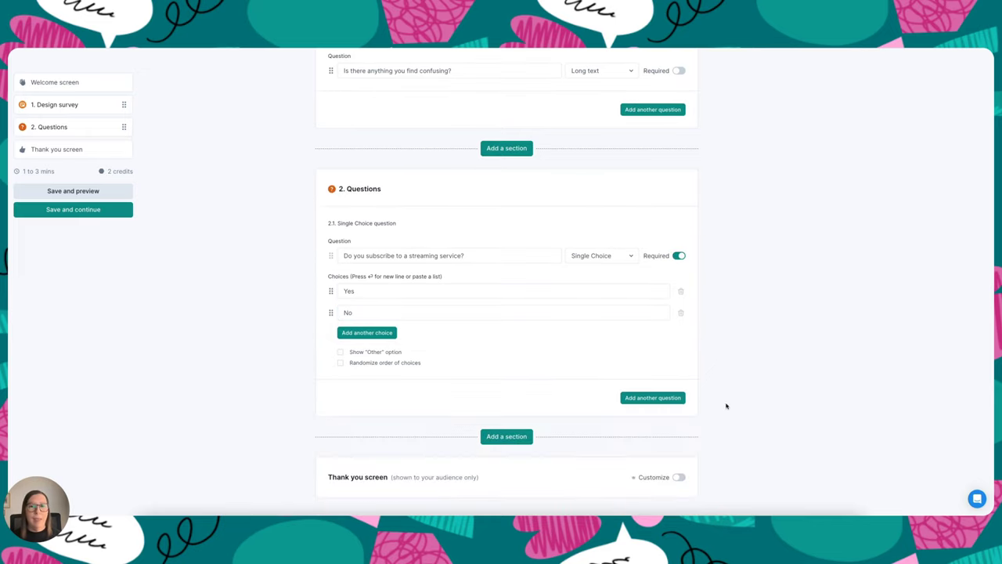
click(650, 397)
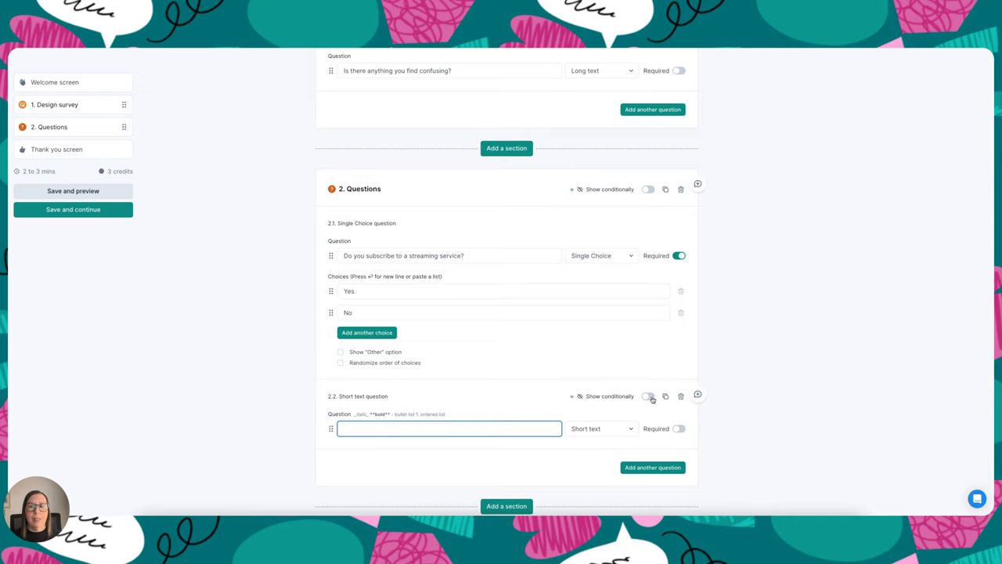
click(650, 397)
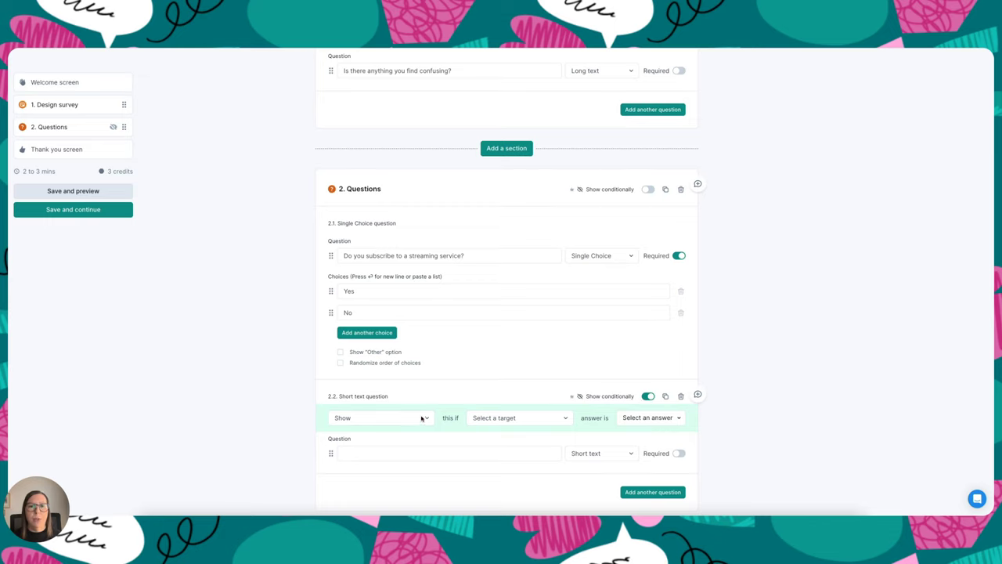
click(504, 418)
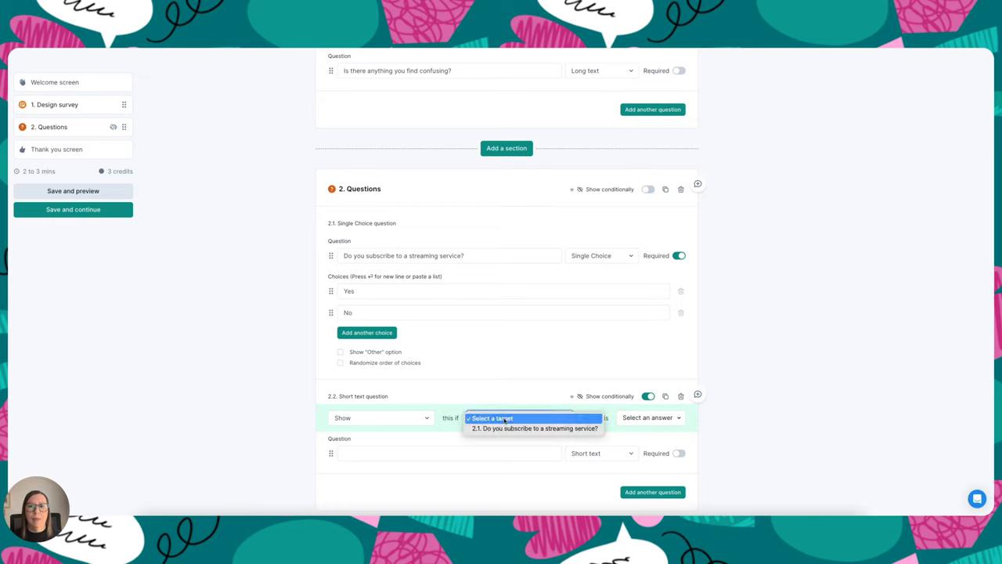
click(523, 429)
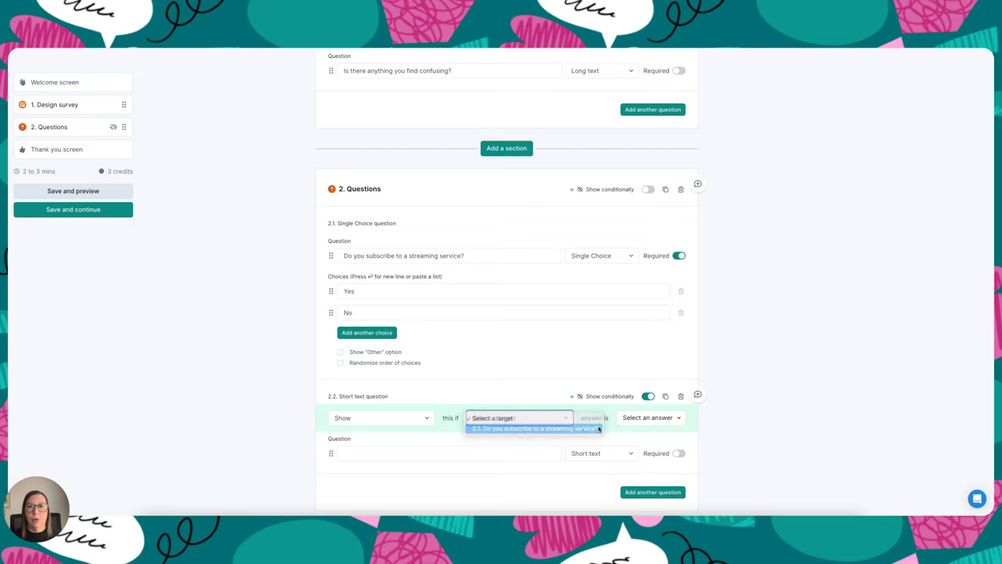
click(648, 417)
click(640, 437)
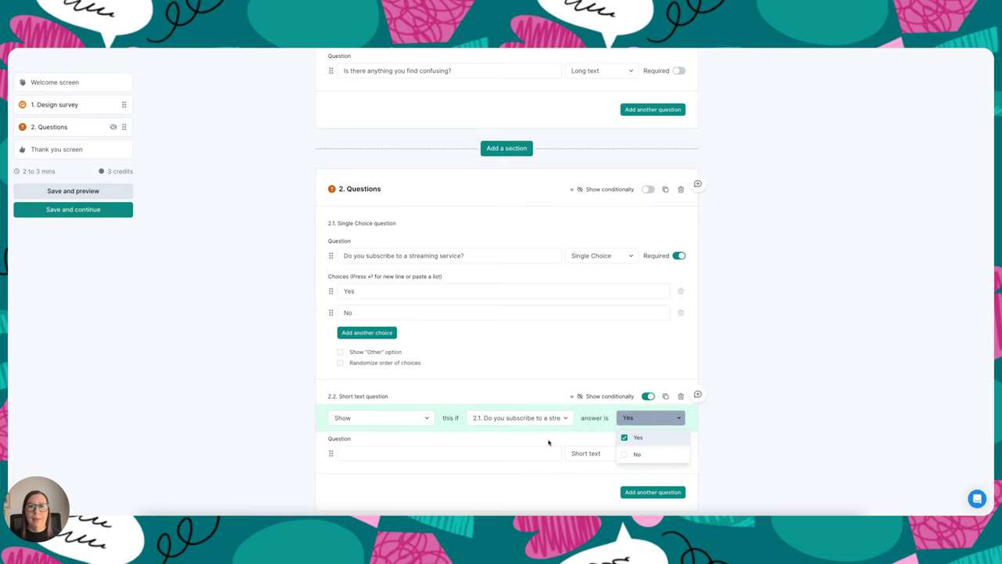
- Enter "What streaming services do you subscribe to?" as question 2.2 and make it a Multiple Choice question
click(396, 449)
scroll(418, 404, down, 1)
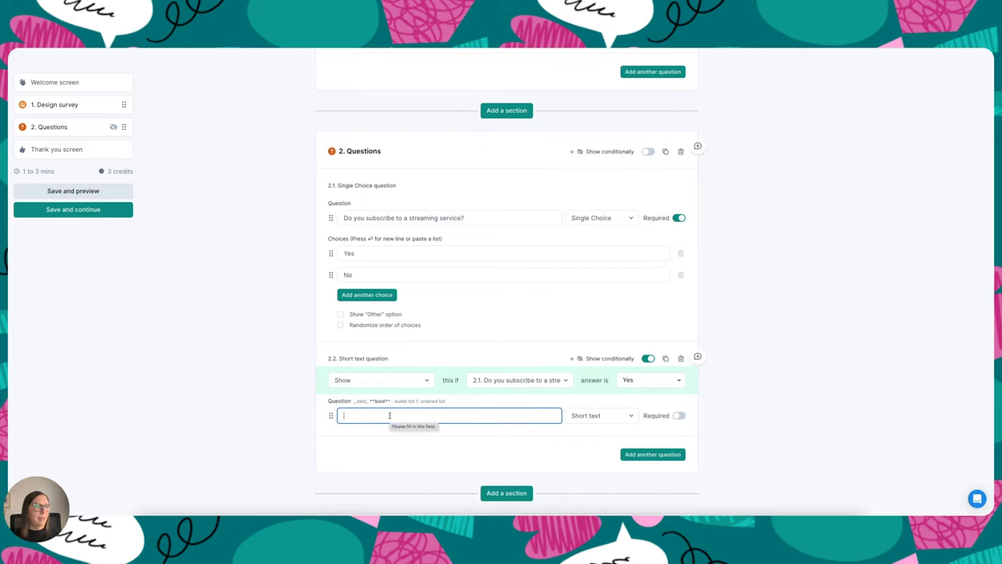
text(What s)
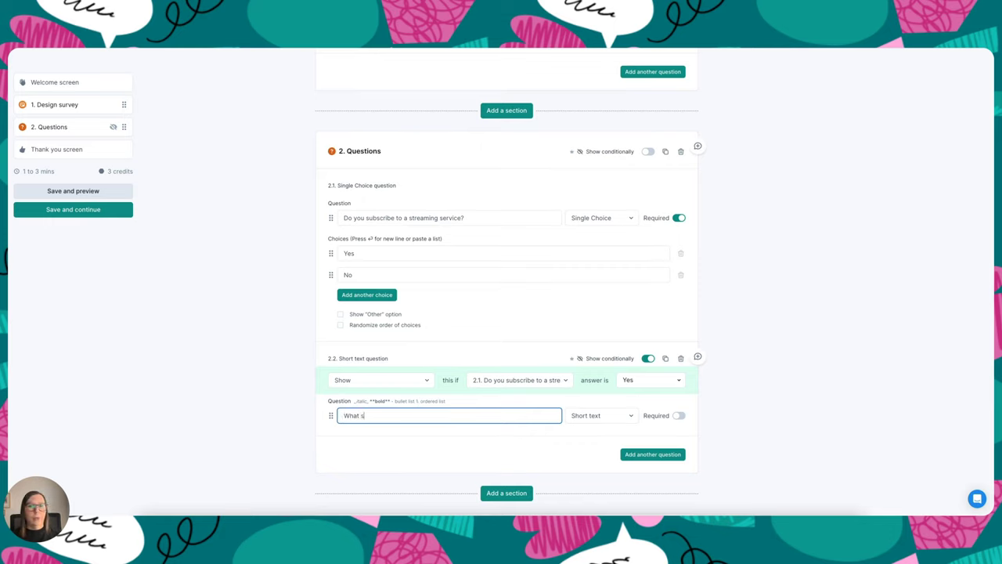
text(treaming services )
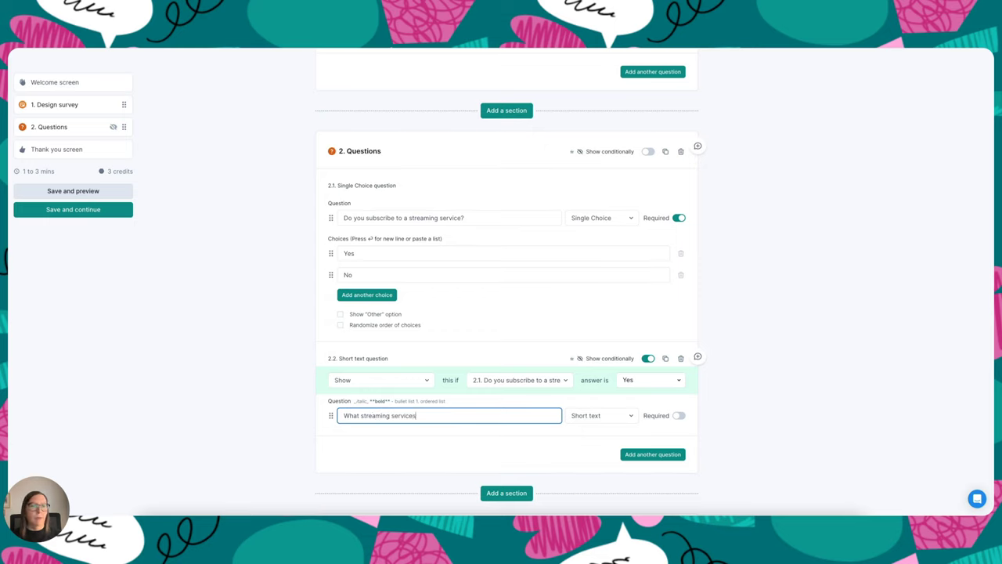
text(do you subscribe to?)
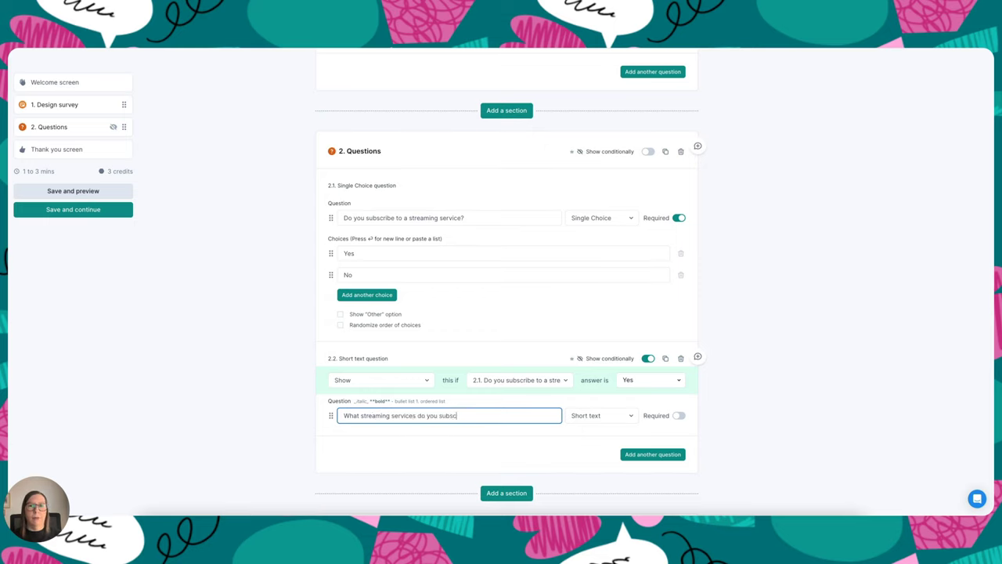
click(587, 420)
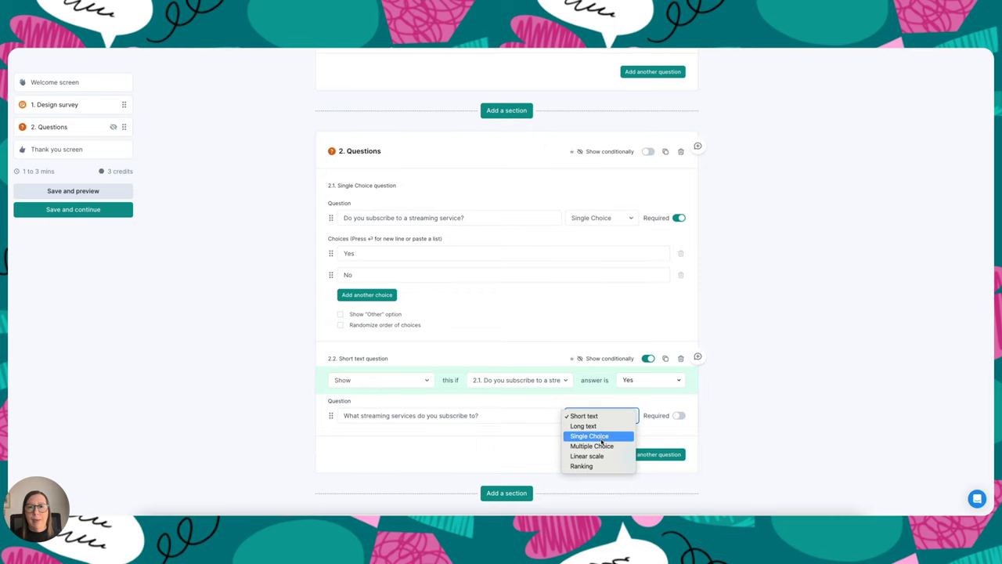
click(596, 446)
- Add the choices Netflix, Disney+, Amazon Prime, Stan, Foxtel, Paramount+ and Binge to question 2.2, with an "Other" option and randomized choice order
scroll(596, 443, down, 2)
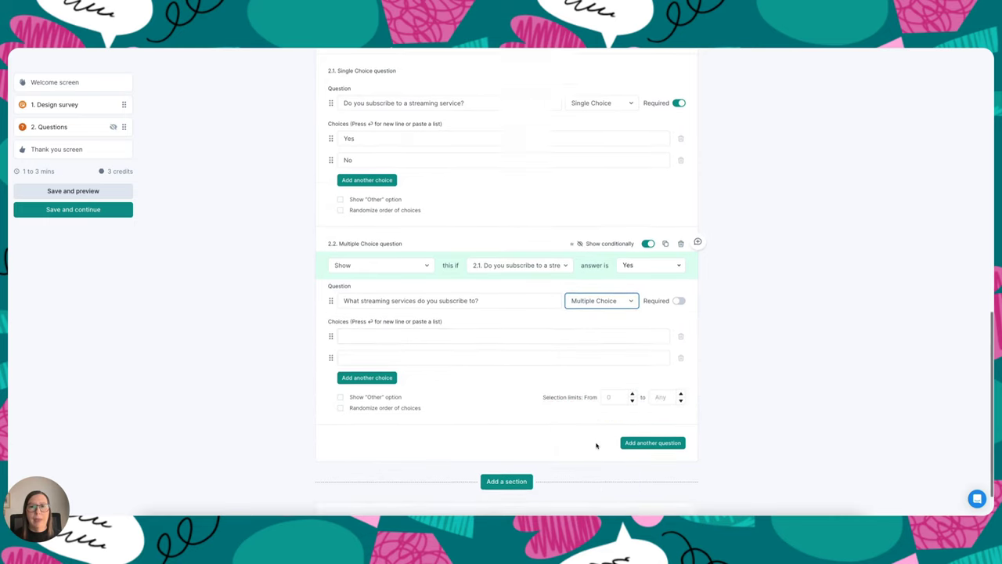
click(382, 291)
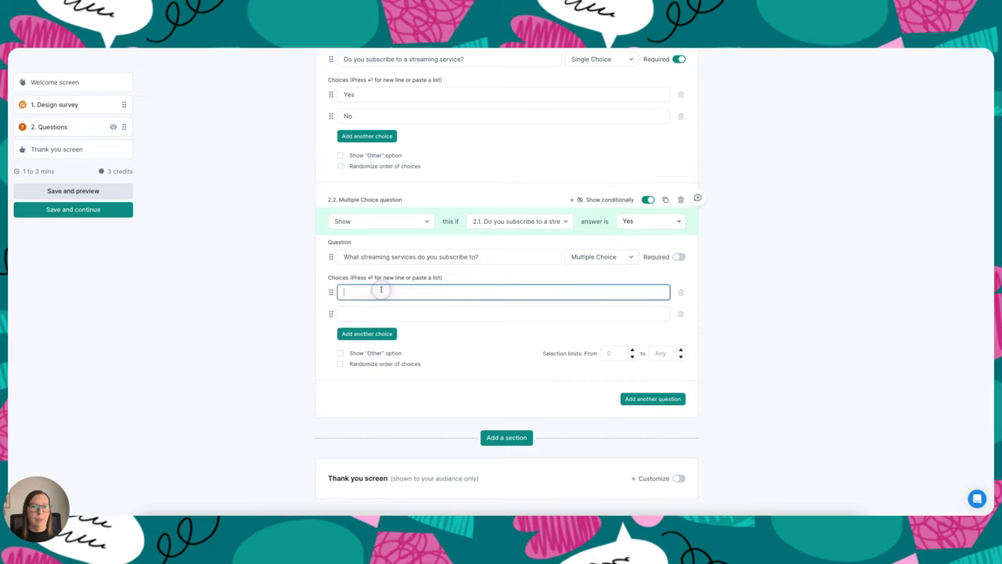
text(Netflix Disney+ Amazon Prime Stan Foxtel Paramount+ Binge)
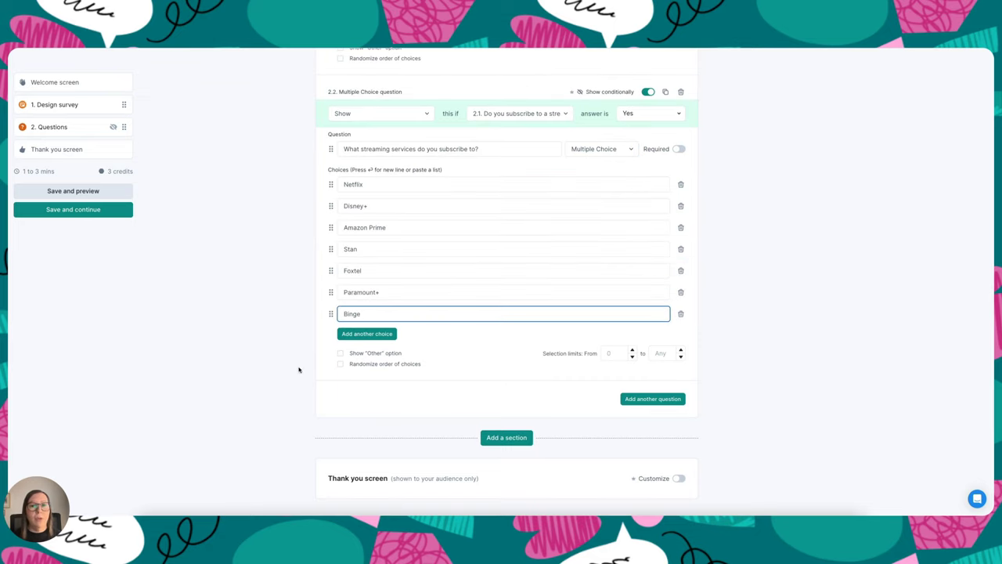
click(341, 353)
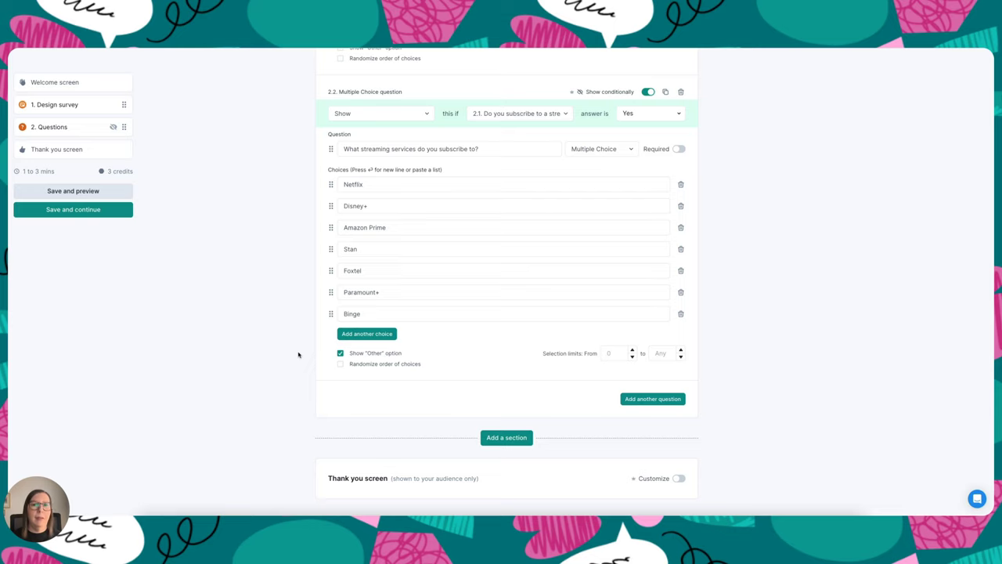
click(341, 365)
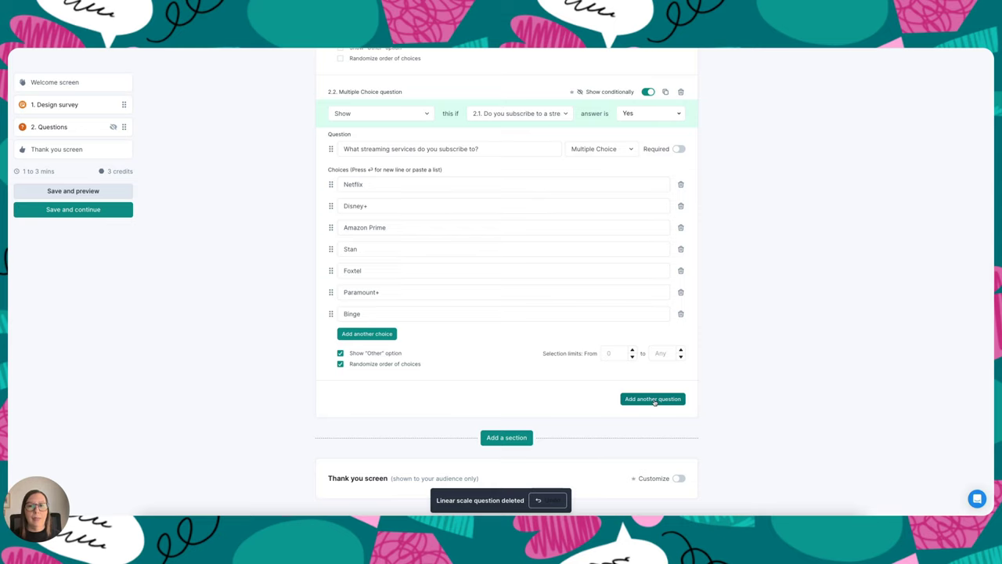
- Add a Linear scale question, "How satisfied are you with the streaming services you use?", labelled Very dissatisfied at 1 and Very satisfied at 5
click(634, 399)
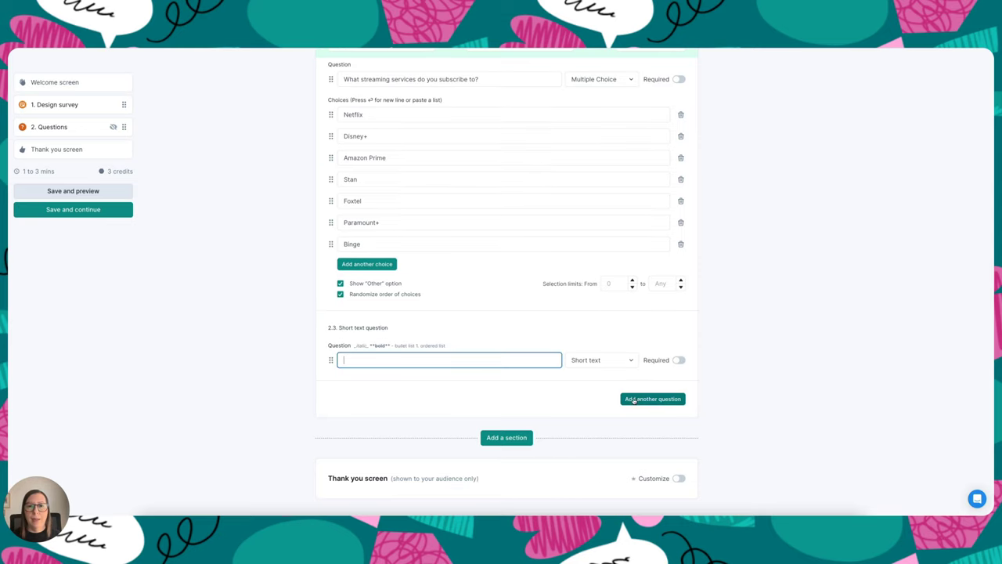
click(595, 361)
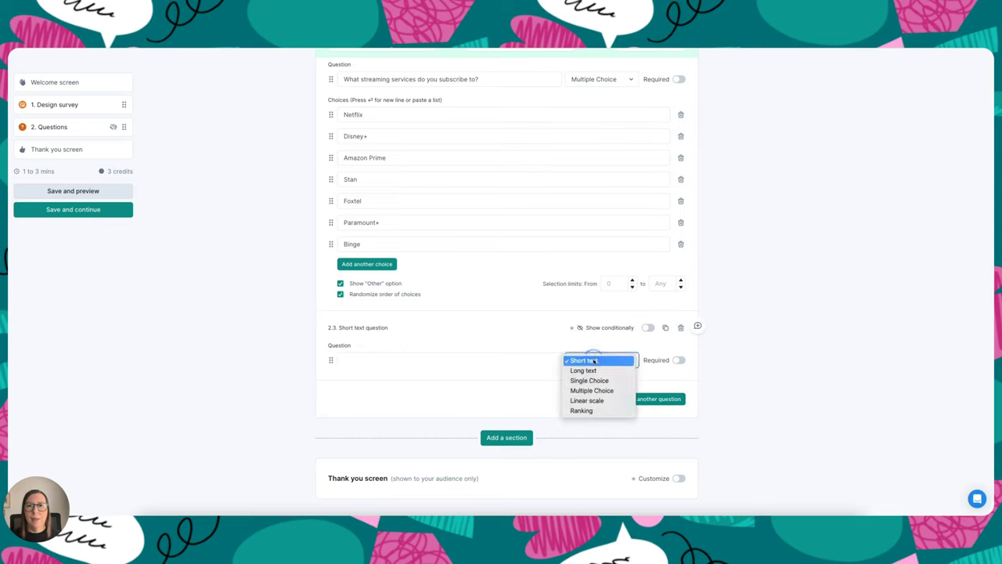
click(600, 400)
click(419, 318)
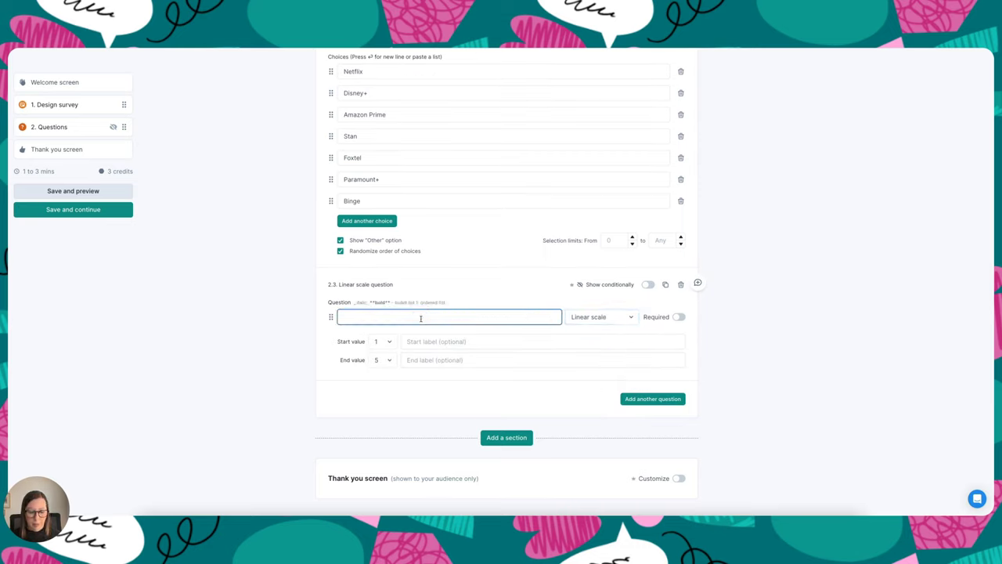
text(How s)
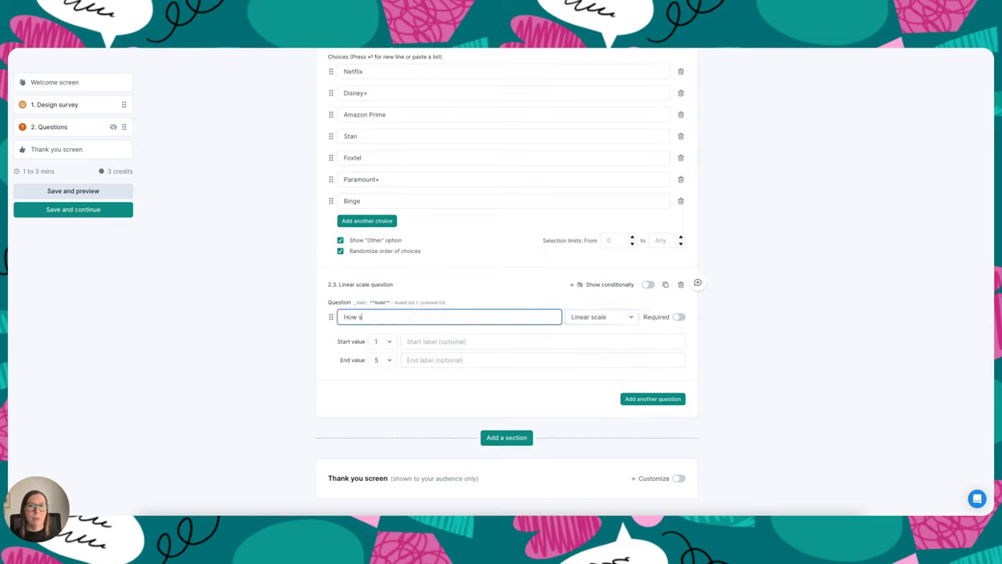
text(a)
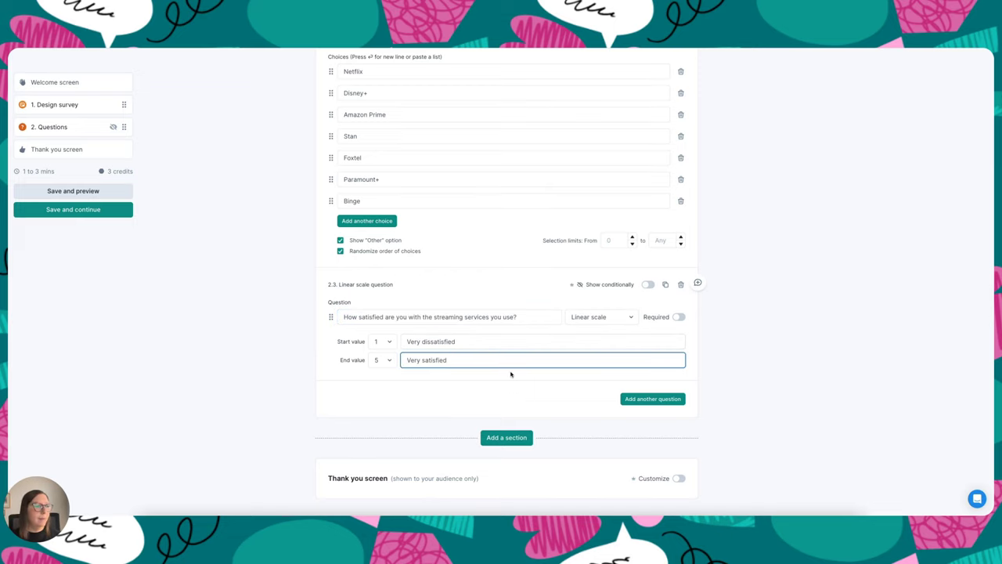
- Look back over the Questions section, then save the survey and continue to recruitment
scroll(507, 373, up, 3)
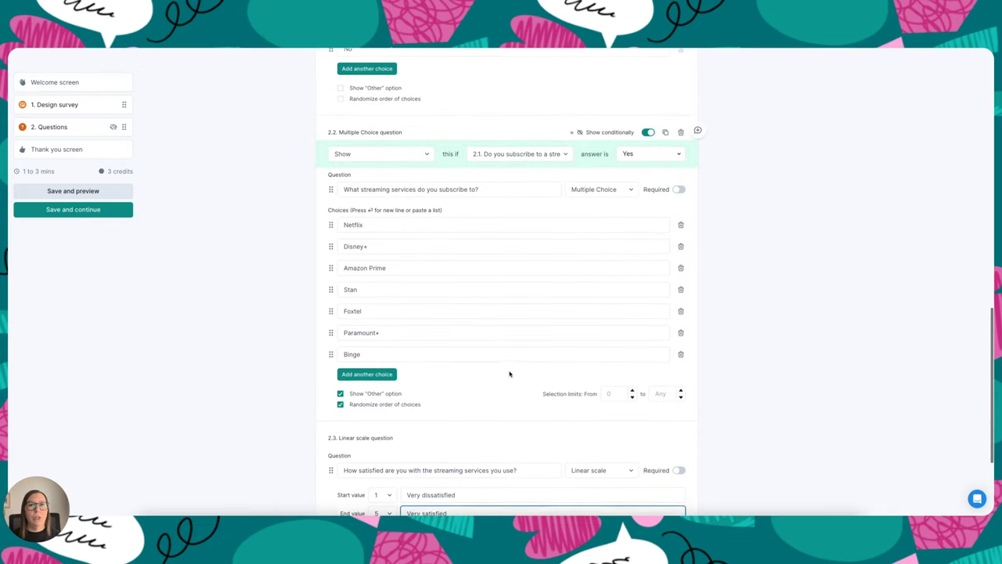
scroll(509, 373, up, 5)
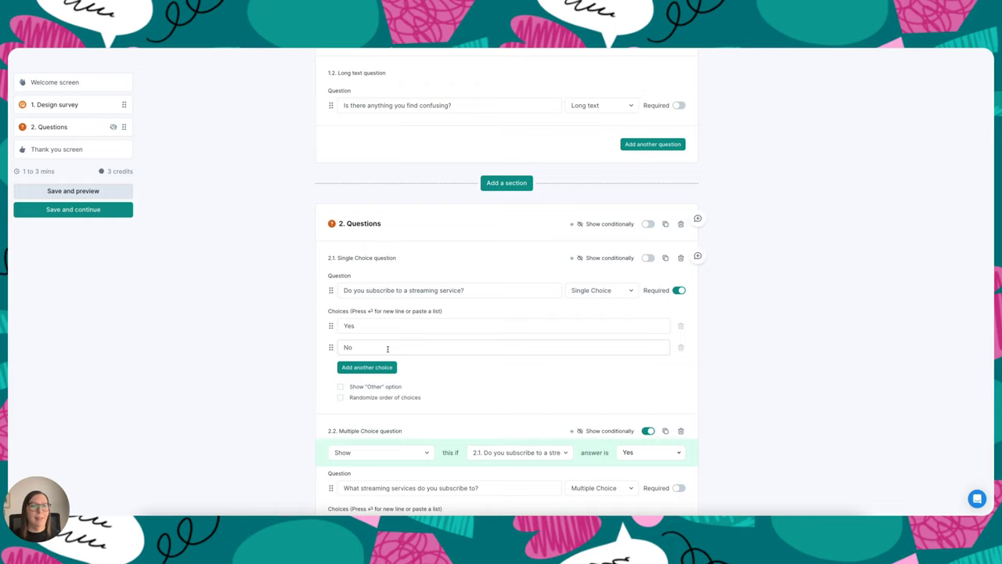
scroll(387, 348, down, 1)
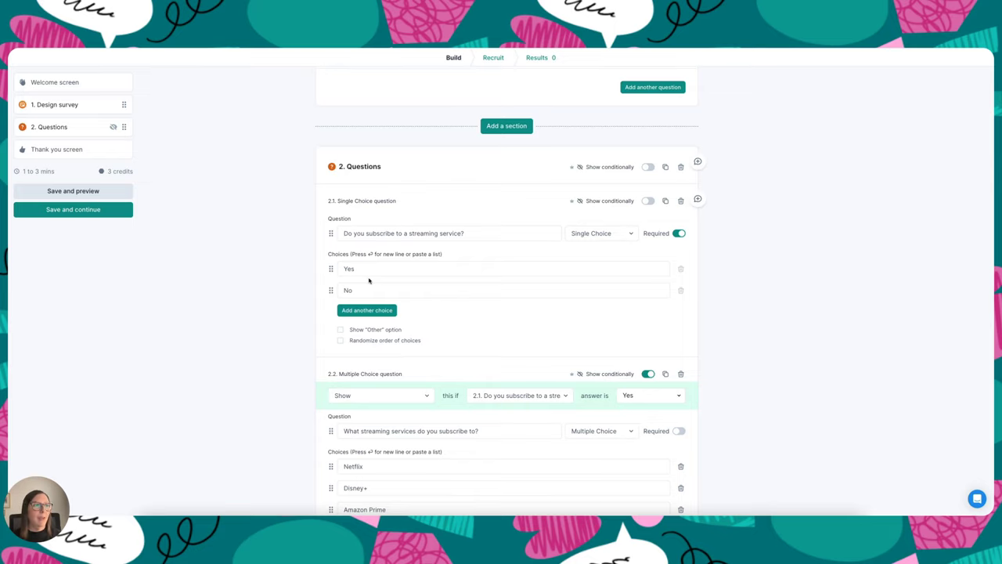
click(84, 211)
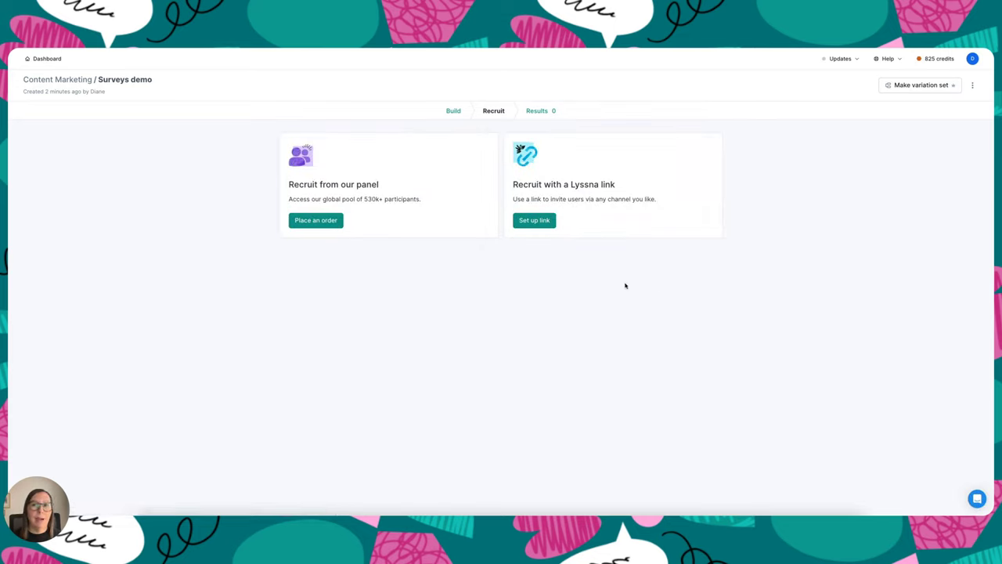
- Start an order from the Lyssna panel for 25 participants and look through the available demographic filters
click(325, 222)
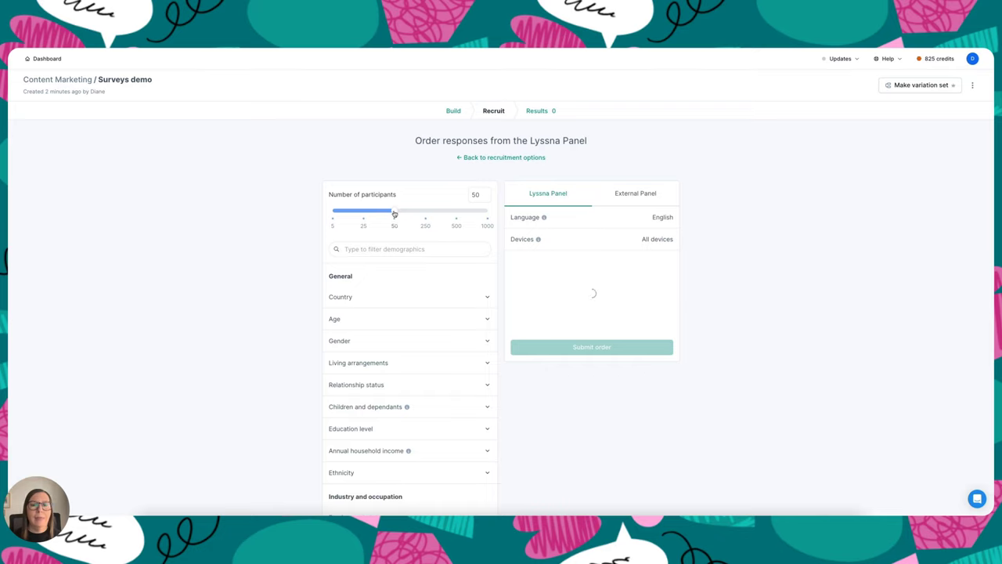
drag(395, 213, 363, 213)
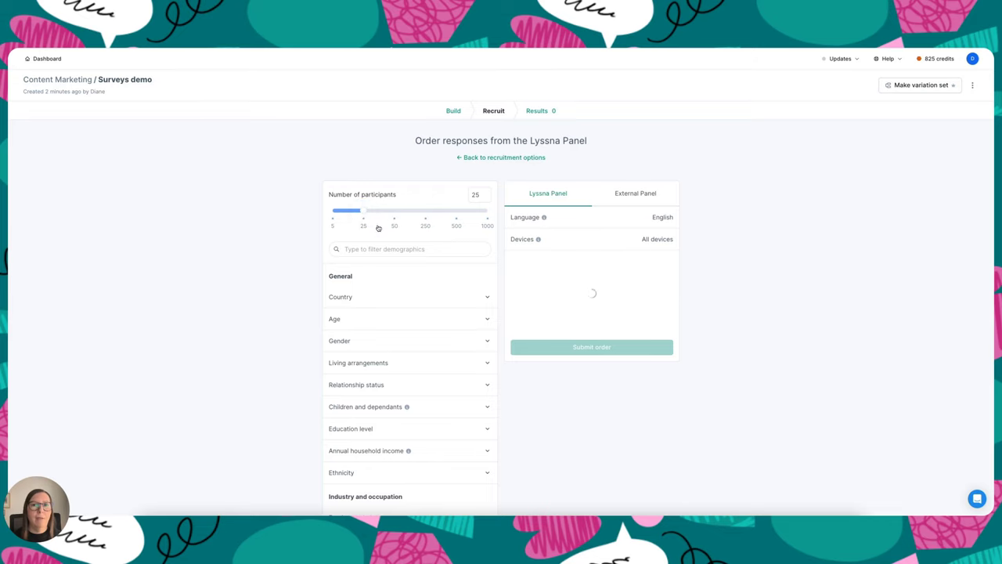
scroll(398, 280, down, 3)
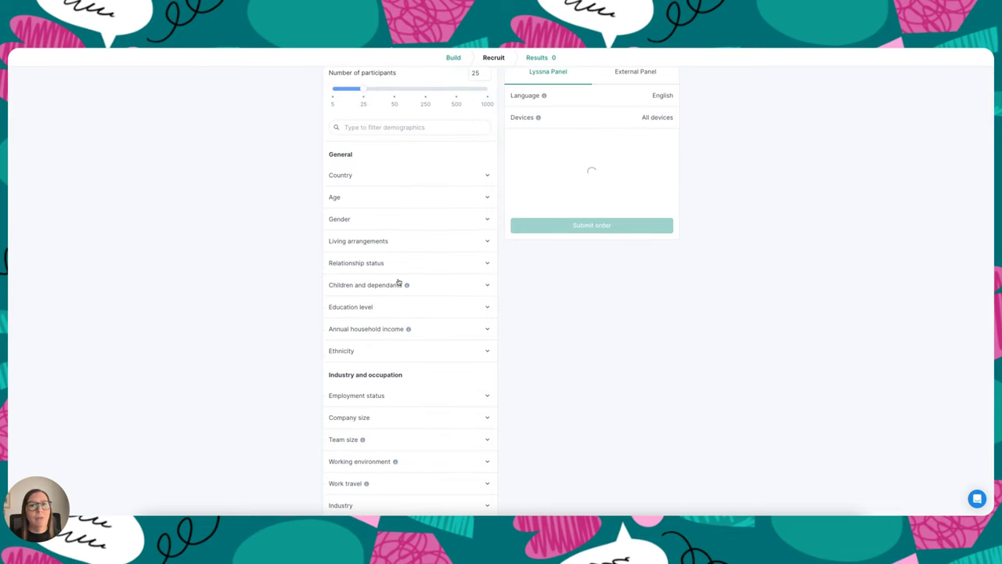
scroll(400, 282, down, 3)
scroll(400, 283, down, 8)
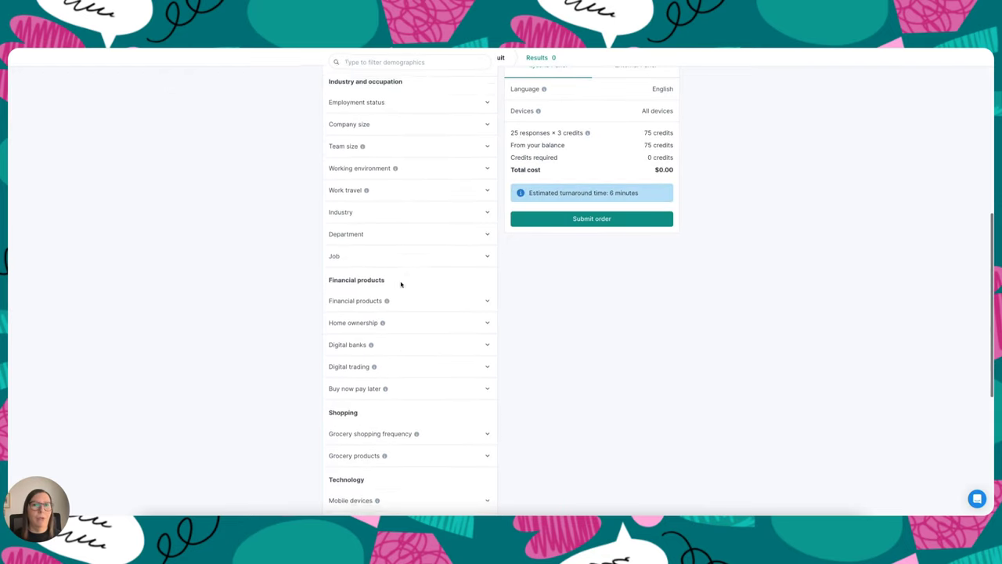
scroll(399, 286, up, 8)
scroll(398, 288, up, 6)
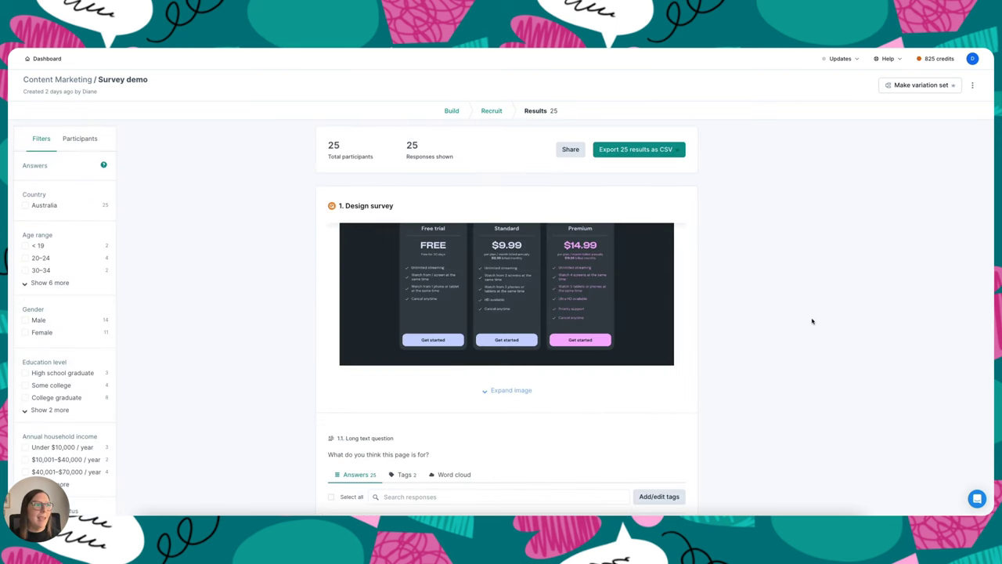
- In the survey results, tag the "Movie streaming service" answer to question 1.1 with a new tag named Movies
scroll(812, 321, down, 4)
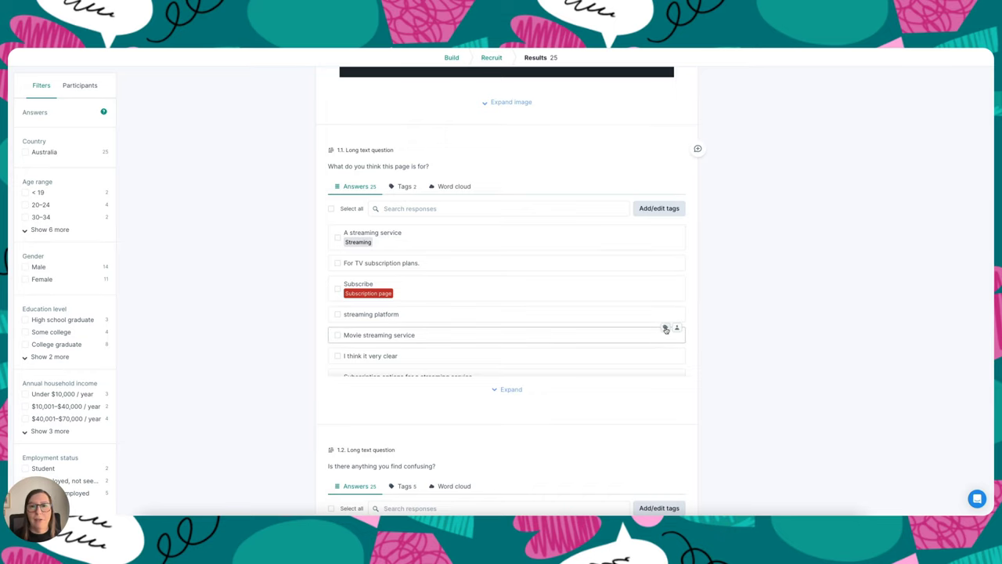
click(665, 329)
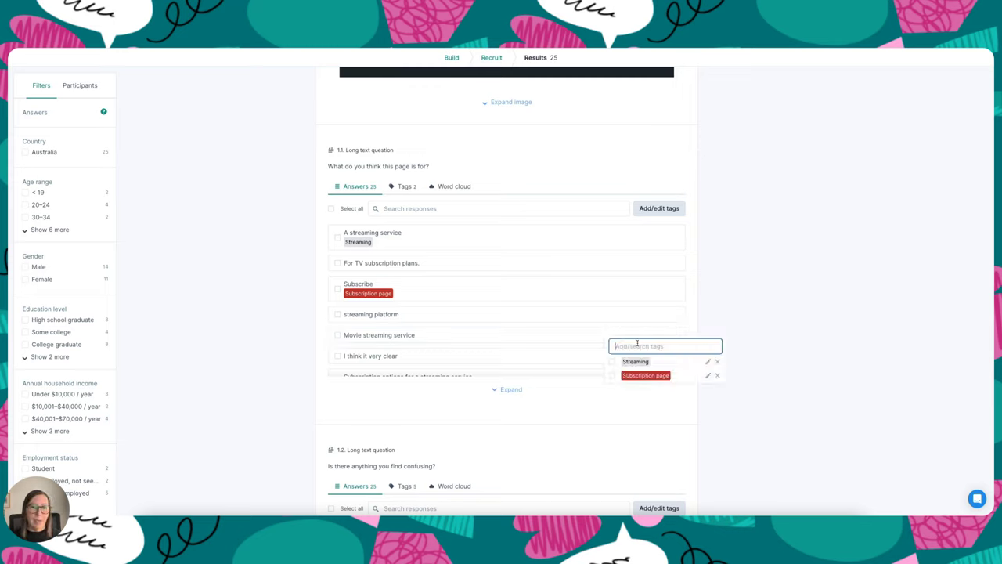
text(Movies)
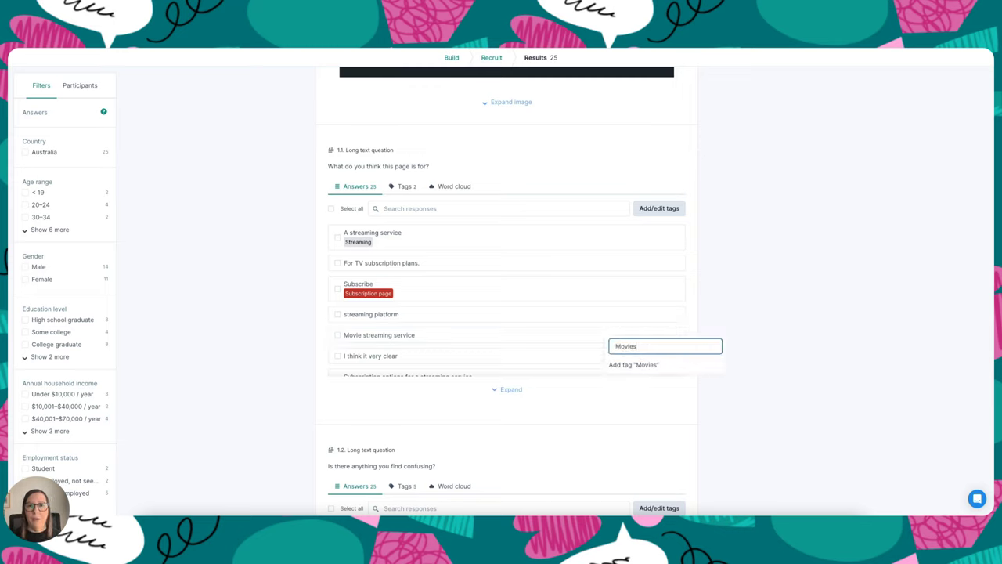
click(634, 365)
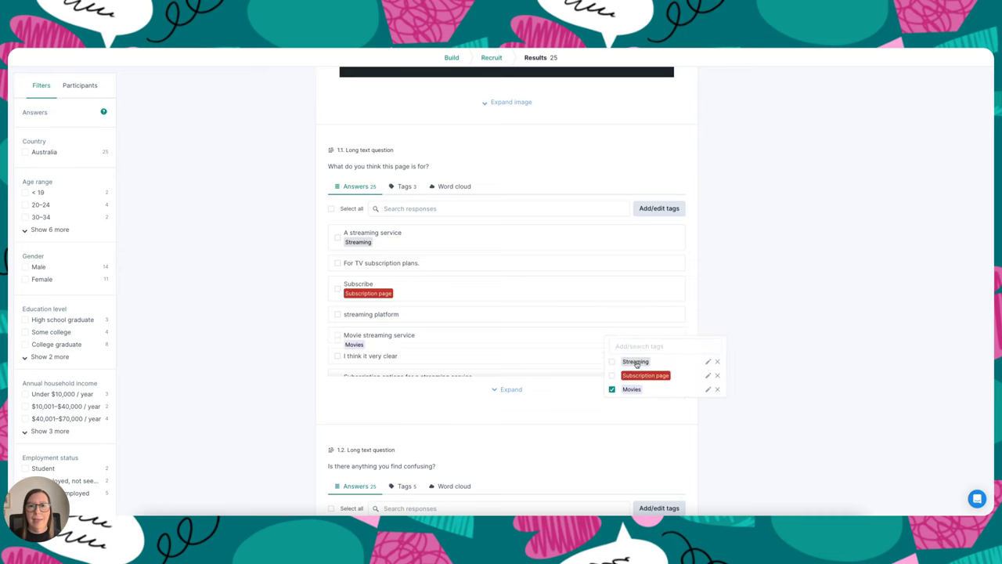
- Change the Movies tag's color to green (60c44c) and save it
click(708, 390)
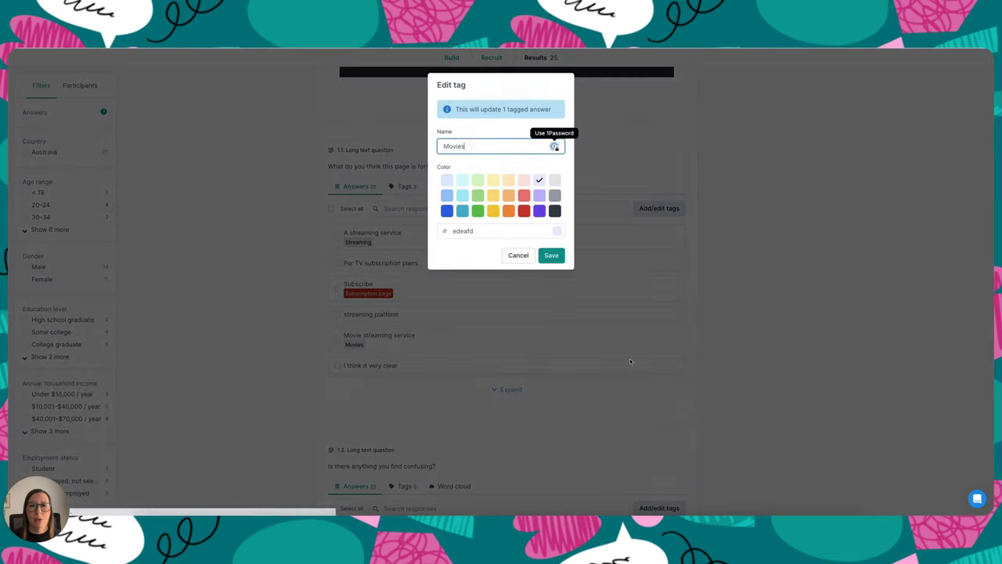
click(479, 212)
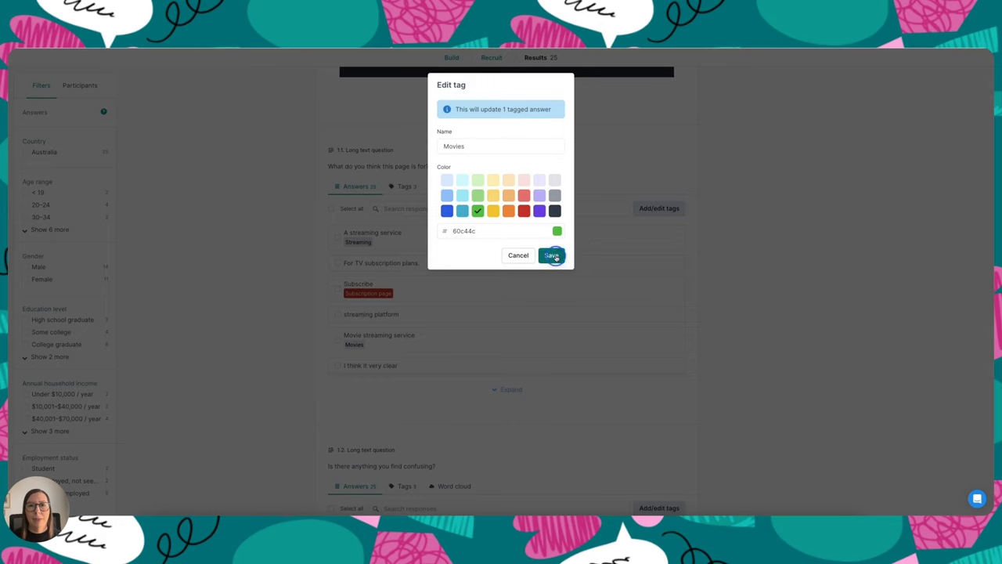
click(551, 256)
- Review question 1.1's tagged answers, tag summary and word cloud
scroll(524, 293, down, 5)
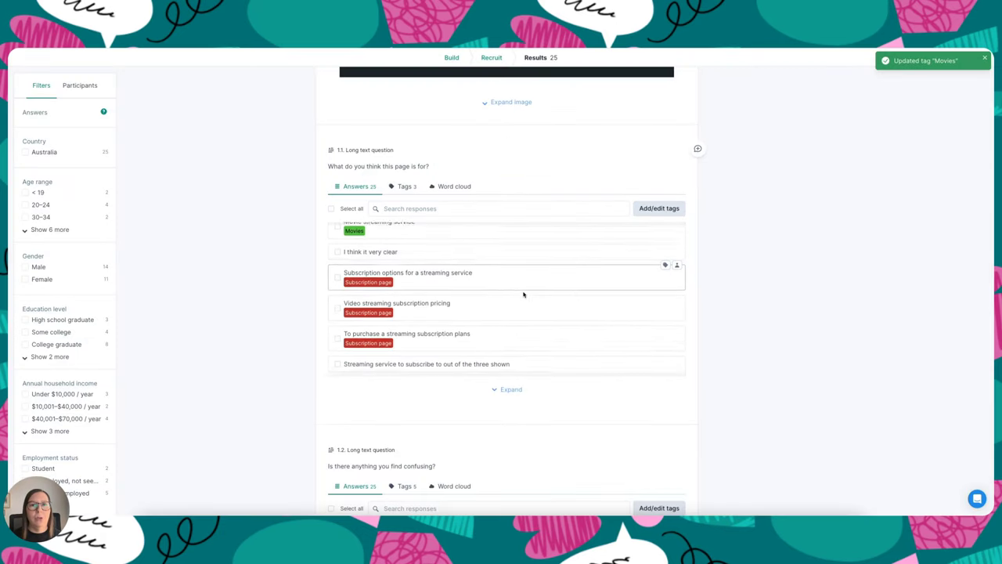
scroll(524, 295, down, 5)
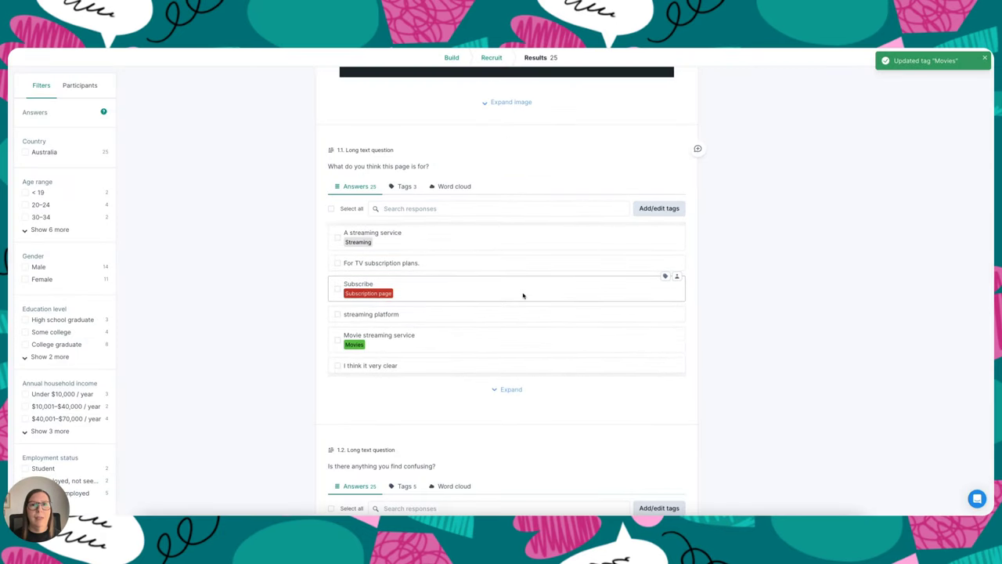
click(405, 187)
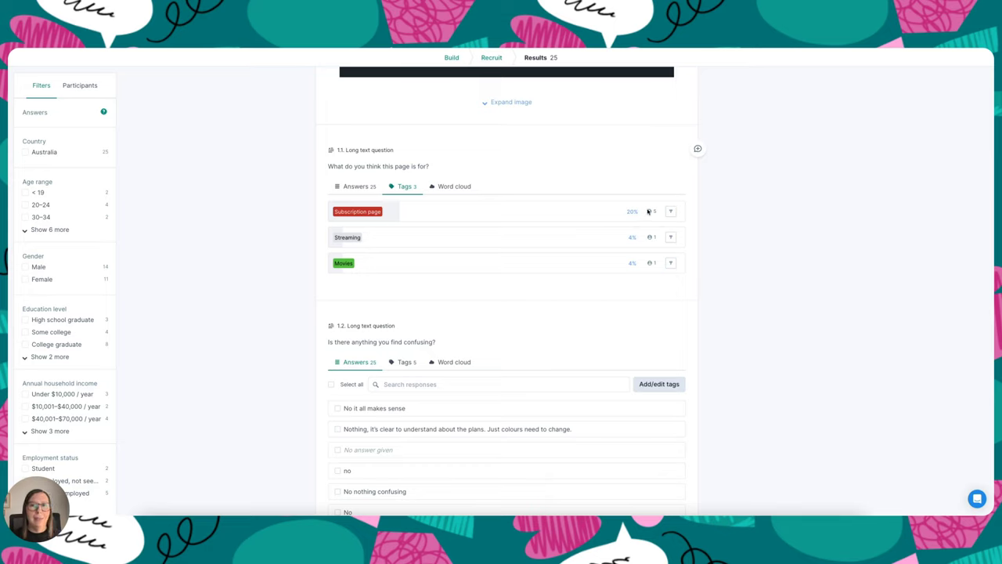
click(452, 188)
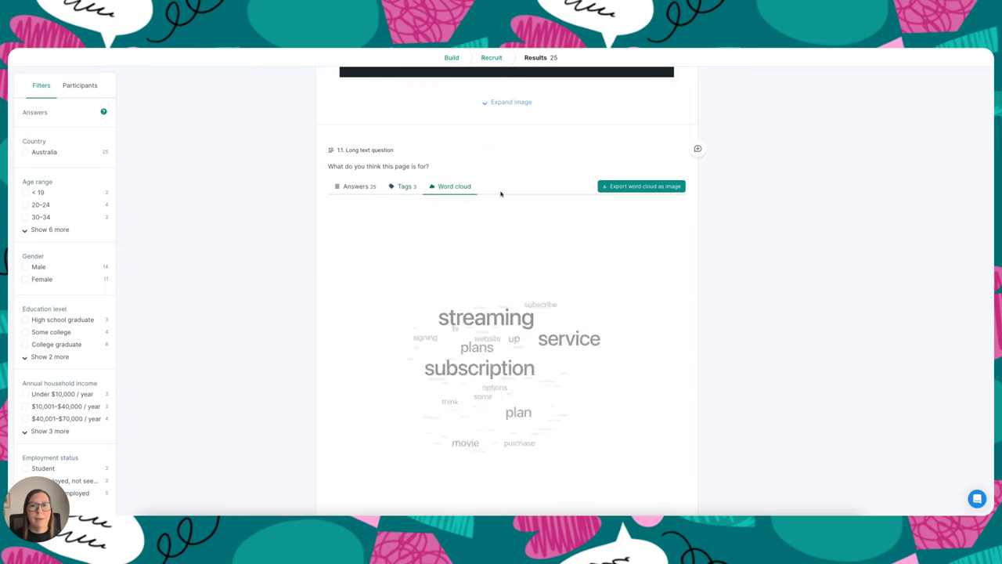
scroll(775, 240, down, 2)
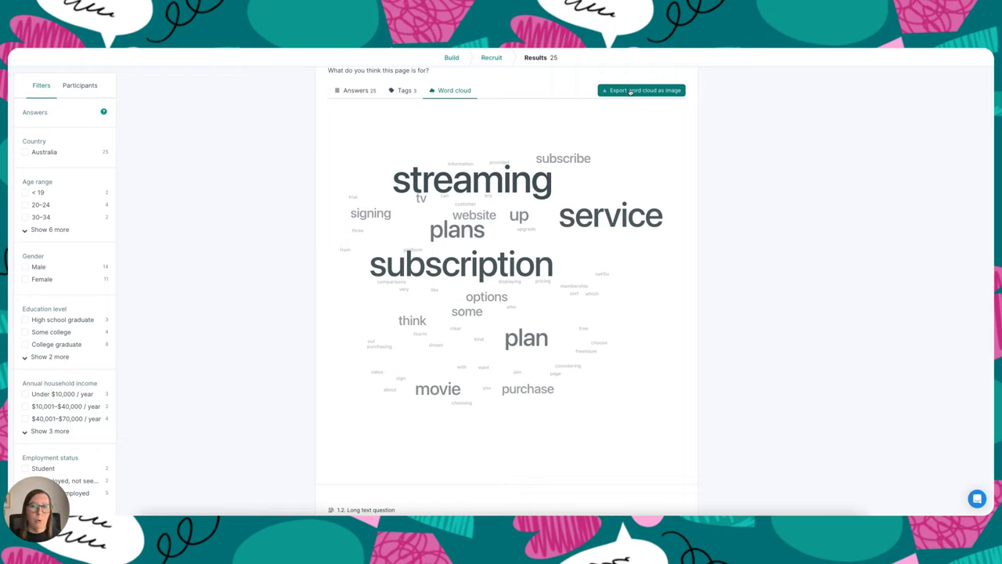
- Filter the results to participants who answered Netflix in question 2.2 and examine their satisfaction ratings in question 2.3
scroll(700, 230, down, 5)
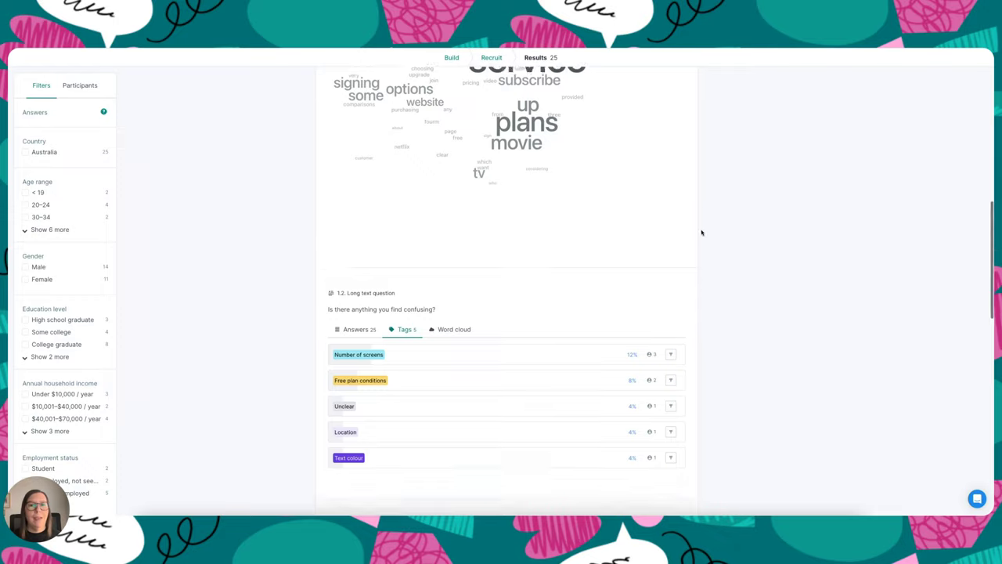
scroll(705, 234, down, 5)
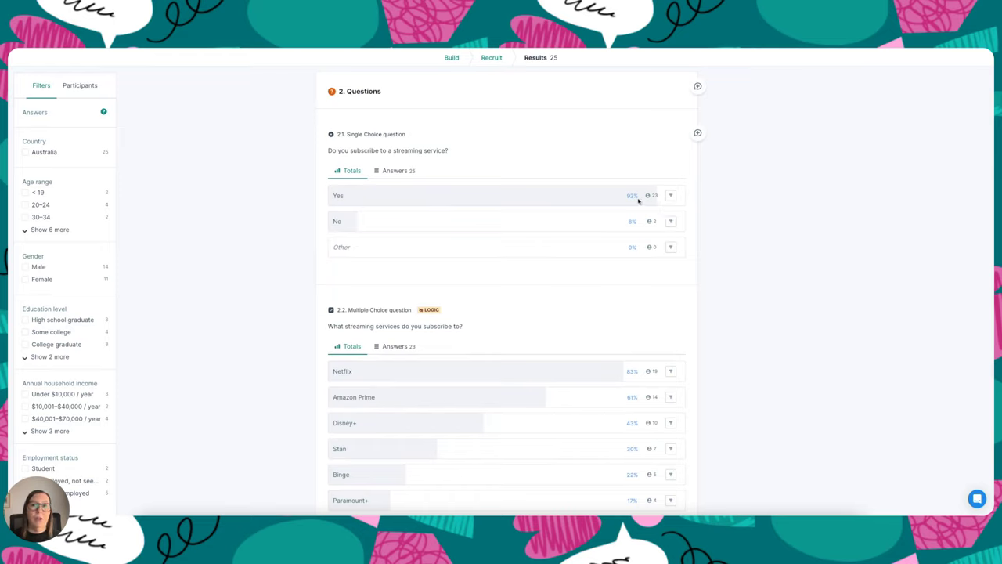
scroll(635, 202, down, 1)
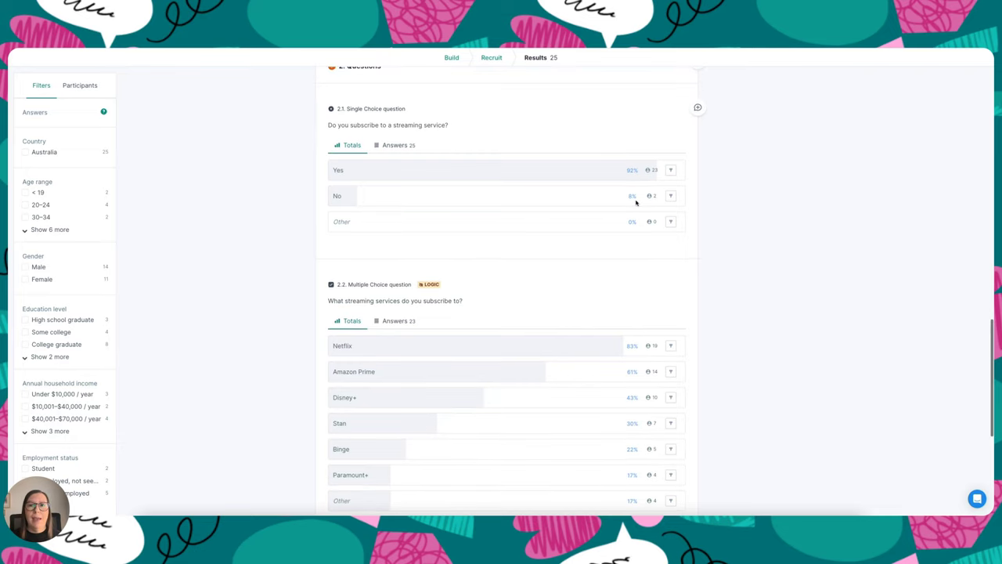
scroll(741, 252, down, 9)
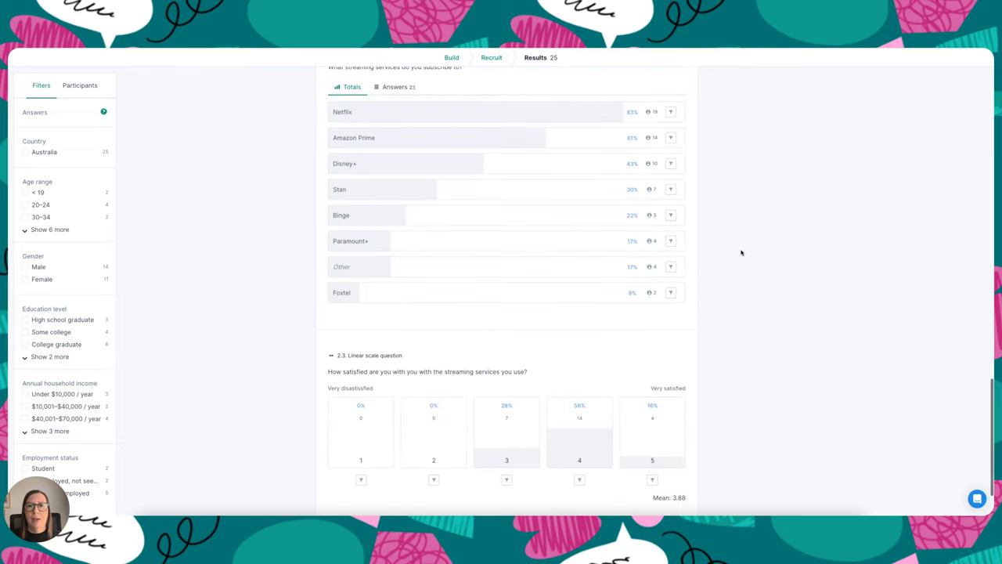
scroll(741, 252, up, 1)
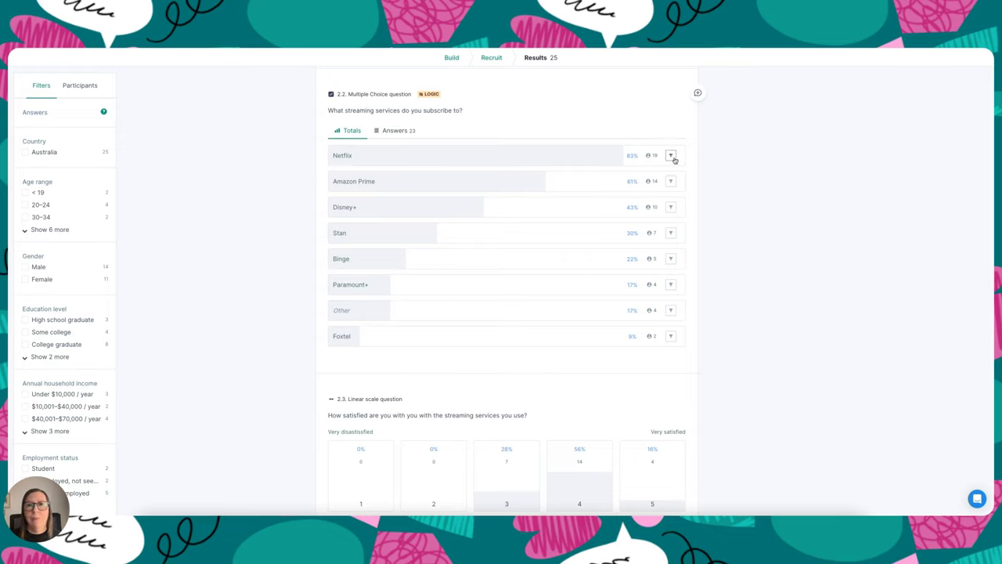
click(672, 156)
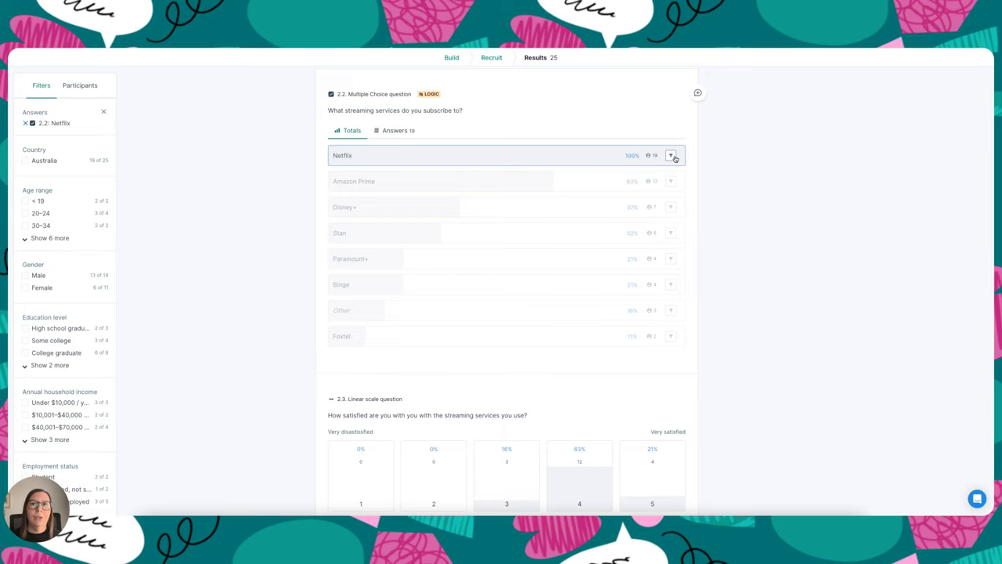
scroll(713, 183, down, 1)
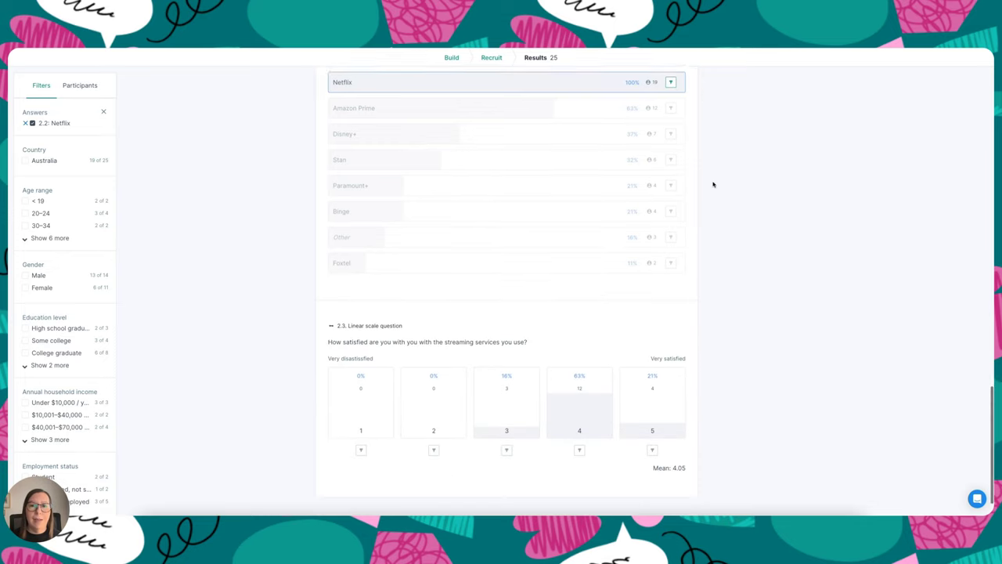
scroll(712, 184, down, 1)
scroll(710, 183, up, 2)
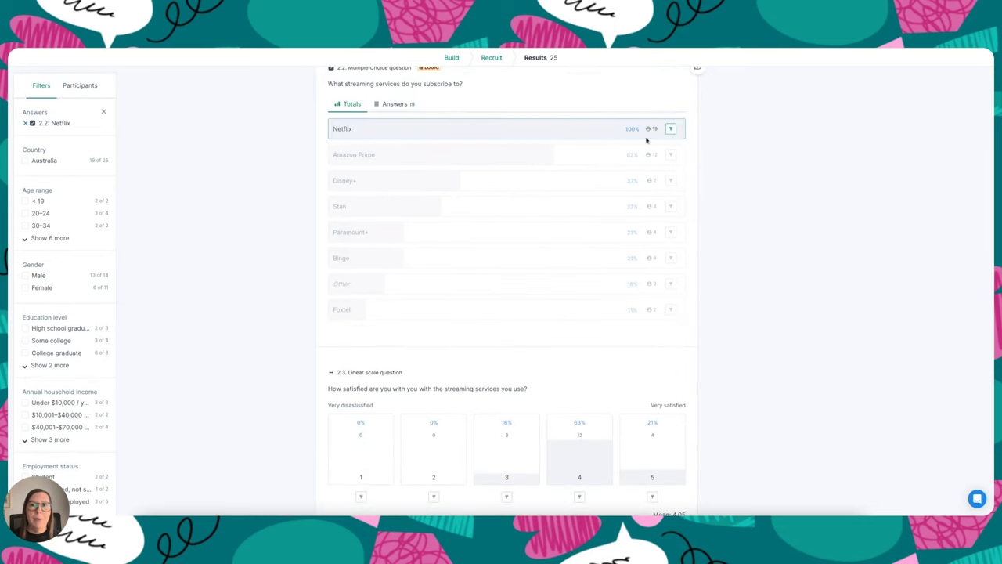
scroll(729, 223, down, 2)
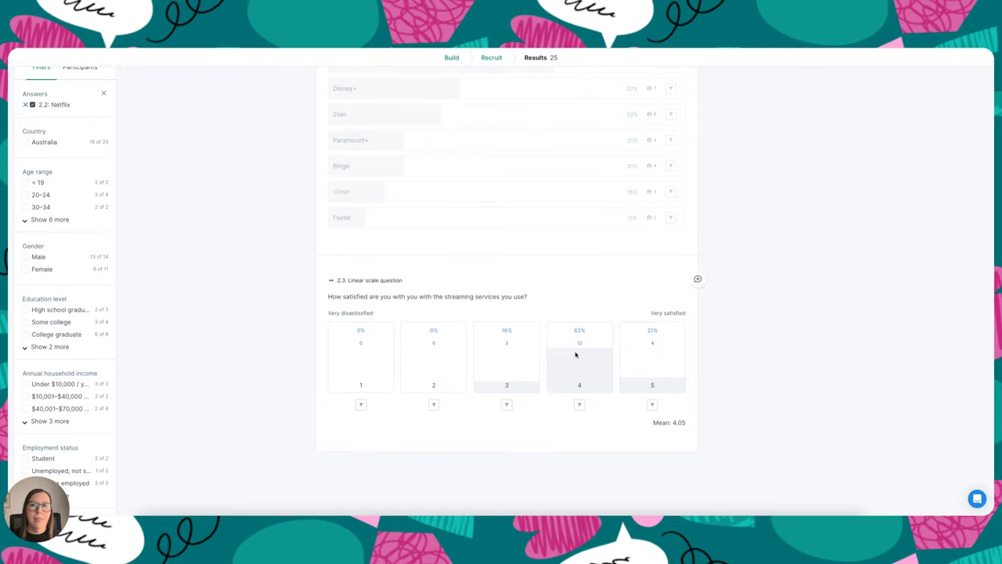
scroll(576, 350, up, 1)
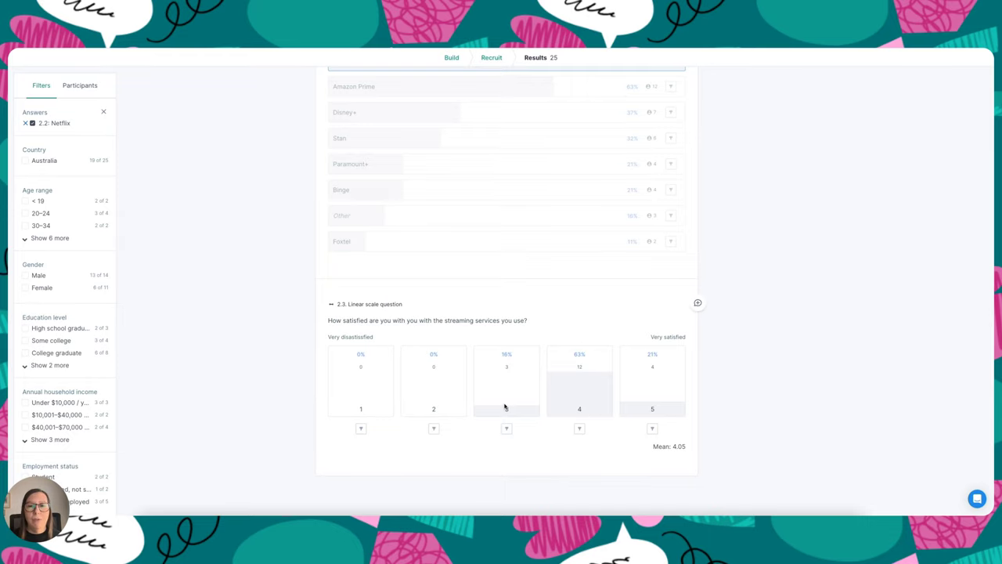
scroll(505, 407, up, 1)
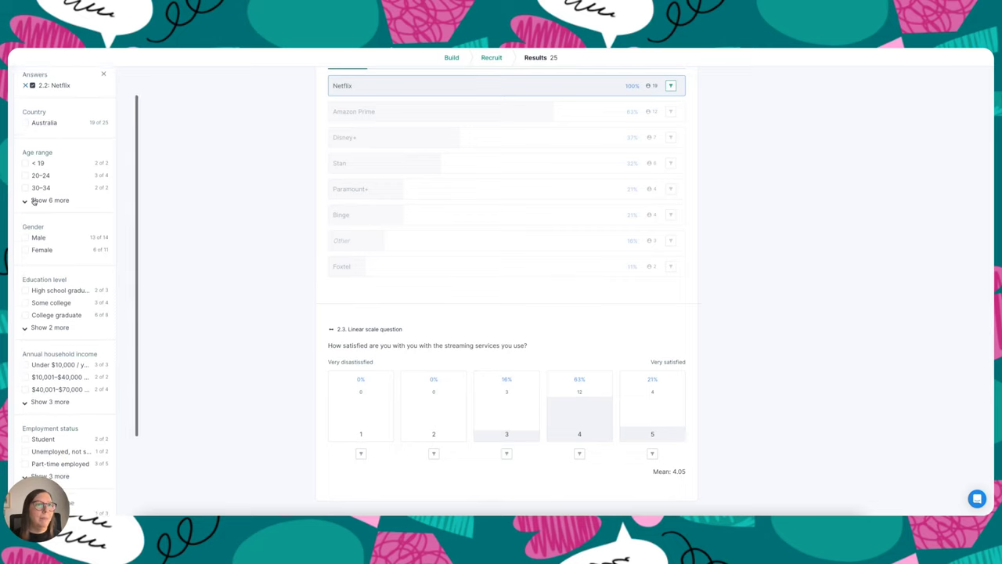
- Expand the full list of age ranges and narrow the filtered results to participants aged 40–44
scroll(35, 202, down, 2)
click(24, 188)
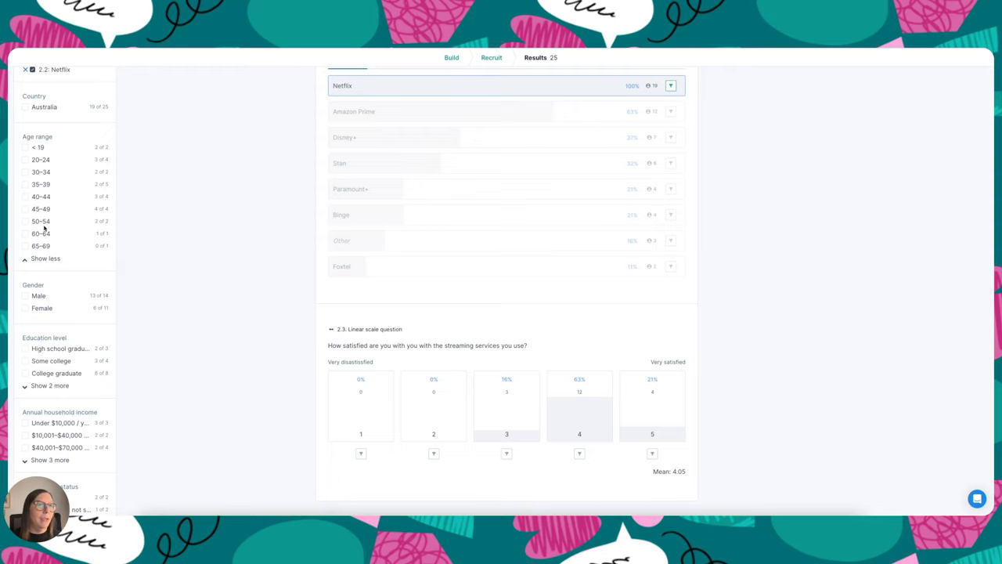
click(25, 196)
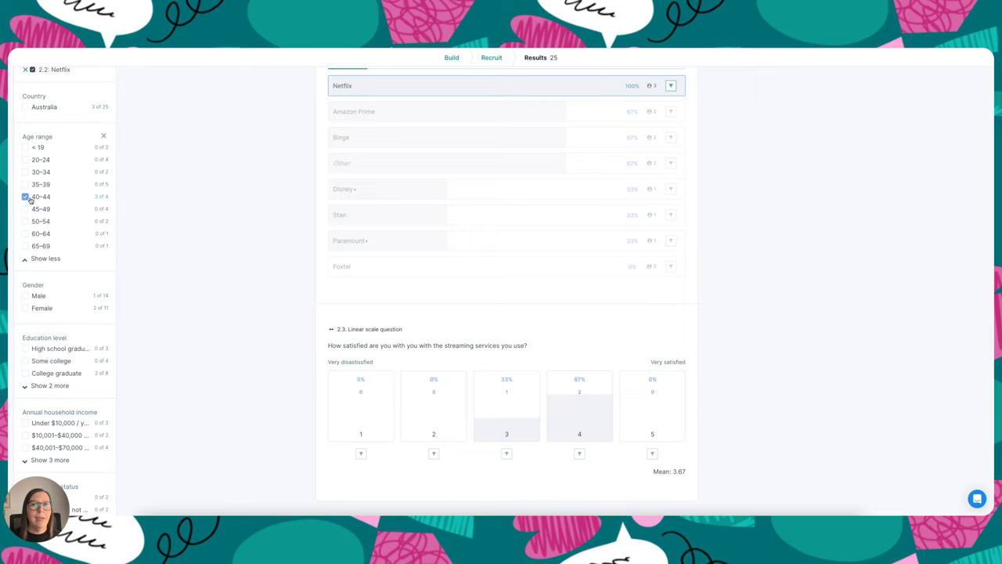
scroll(575, 284, up, 5)
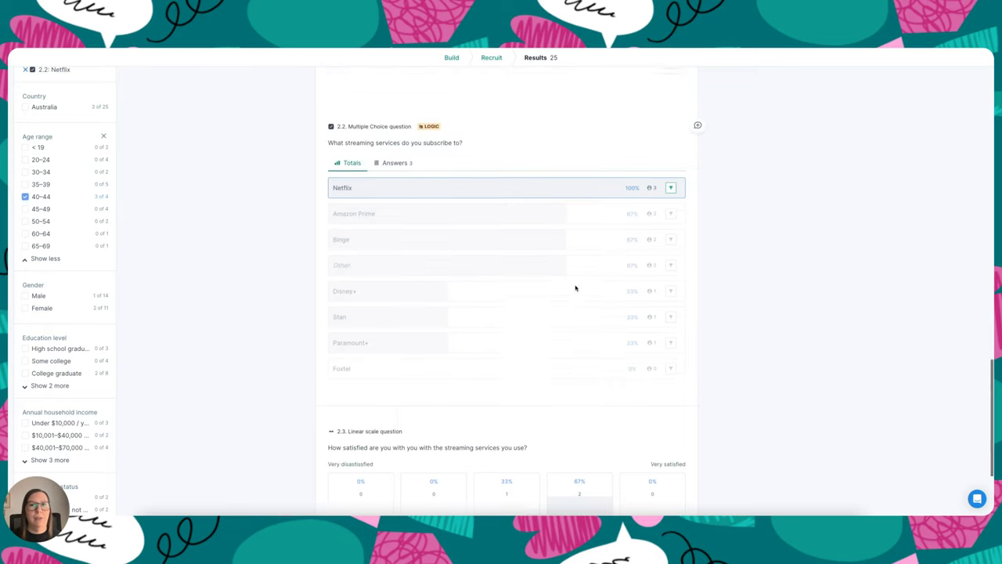
- Open a new comment on question 2.3, the linear scale question about streaming satisfaction
scroll(575, 288, down, 8)
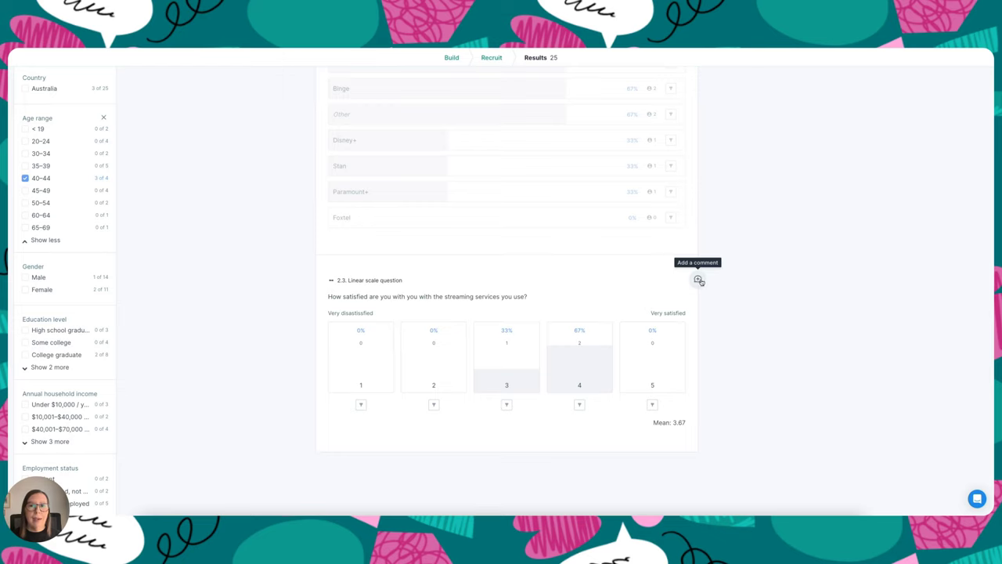
click(698, 280)
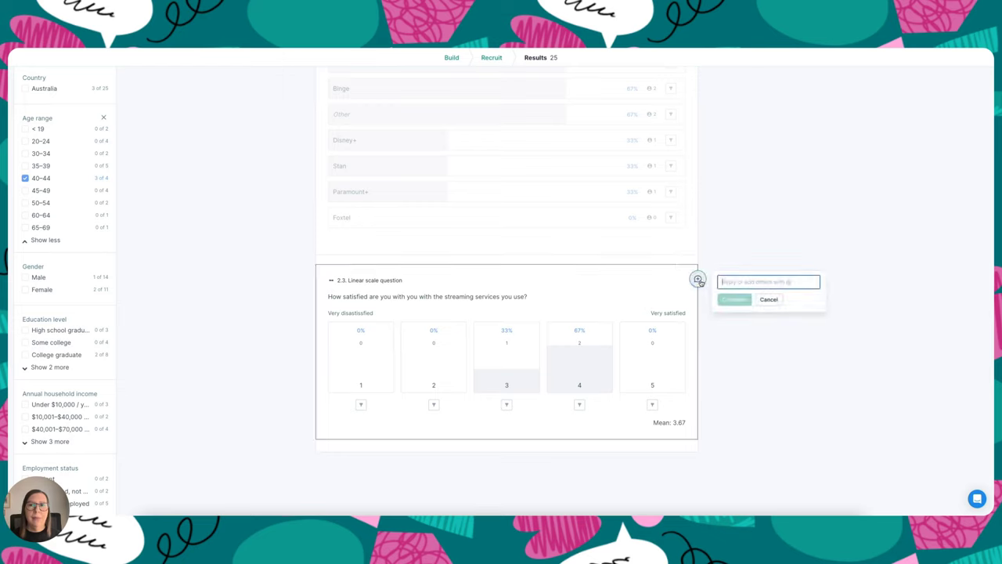
click(730, 281)
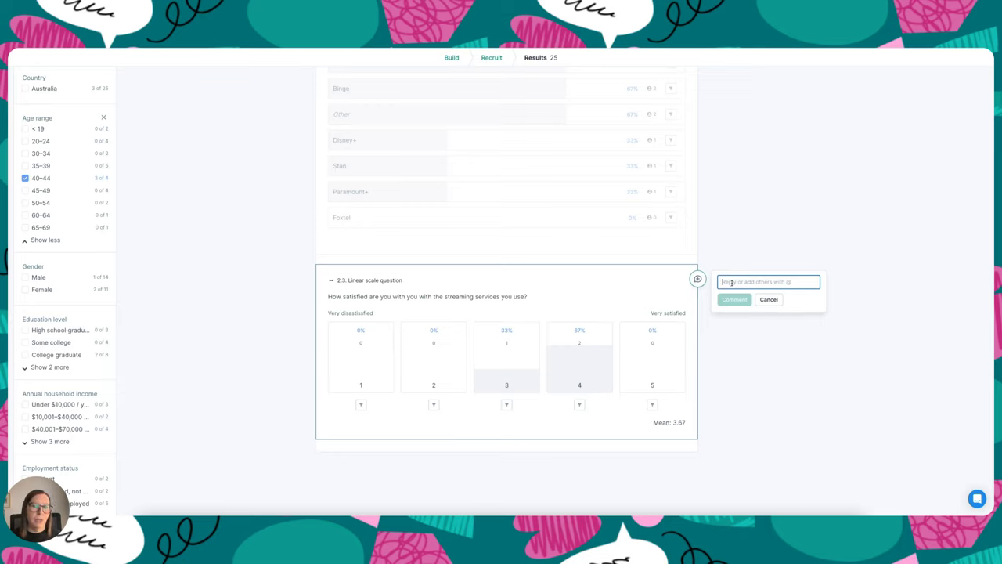
- View the sharing link options for the test results and close them
scroll(758, 289, up, 15)
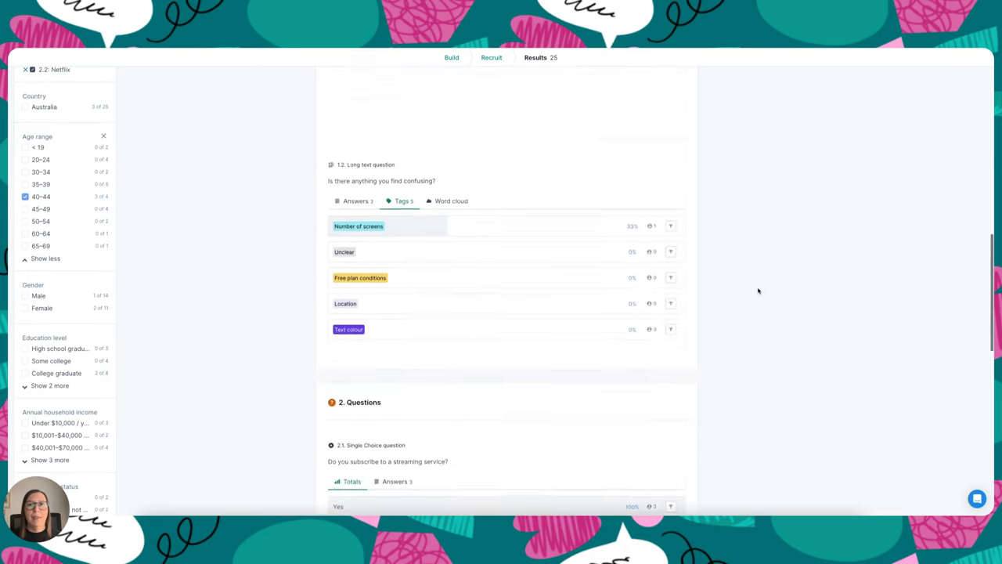
scroll(758, 290, up, 2)
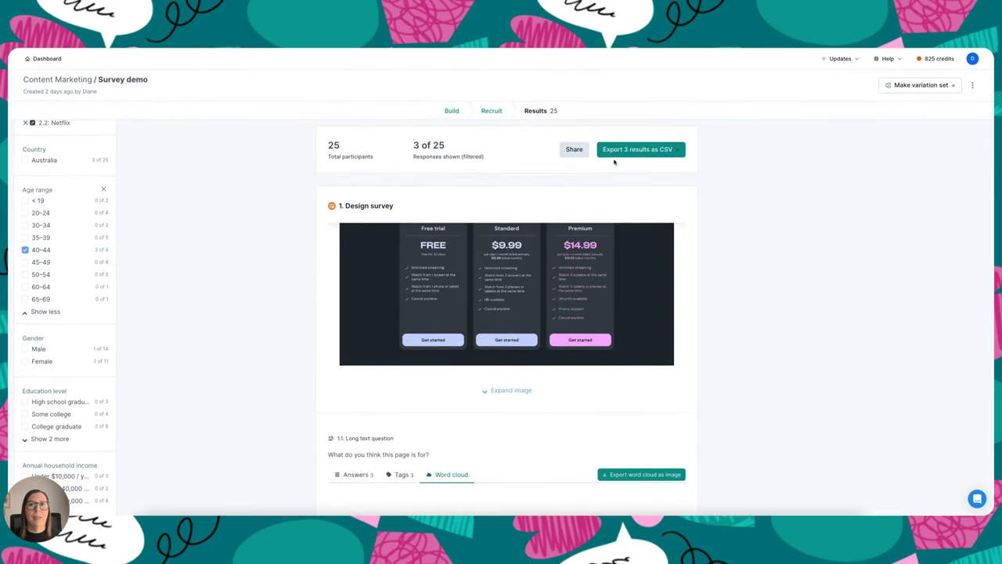
click(575, 150)
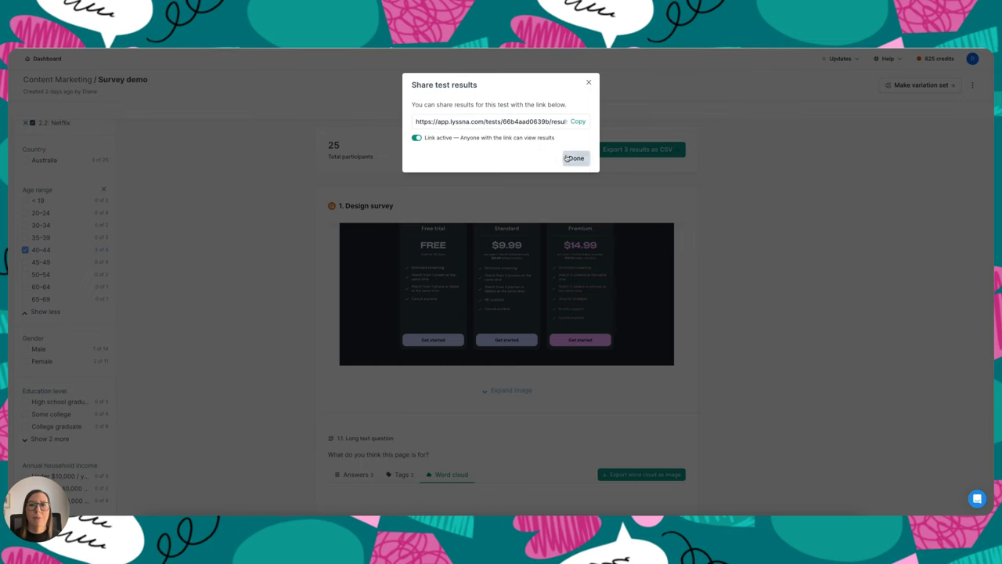
click(567, 158)
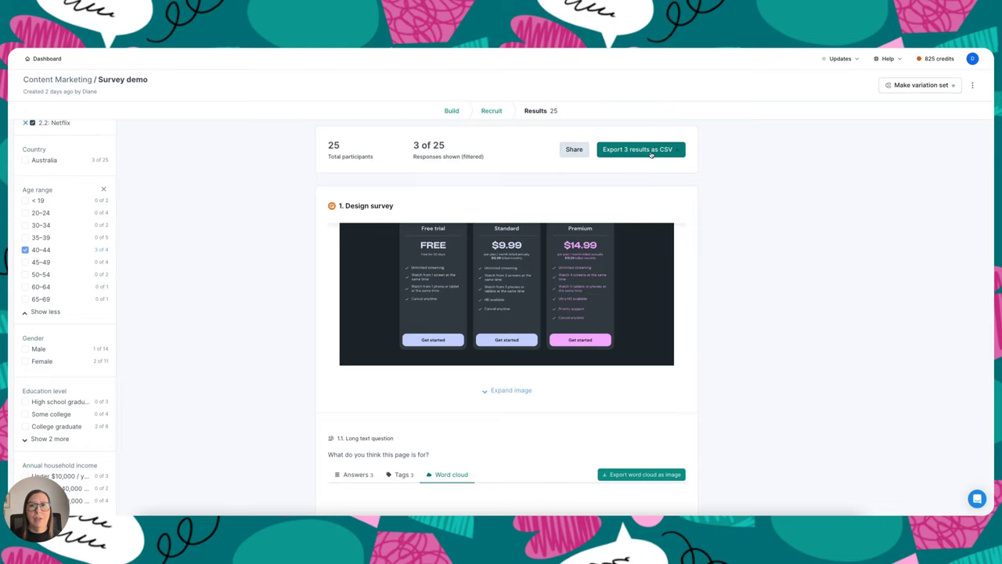